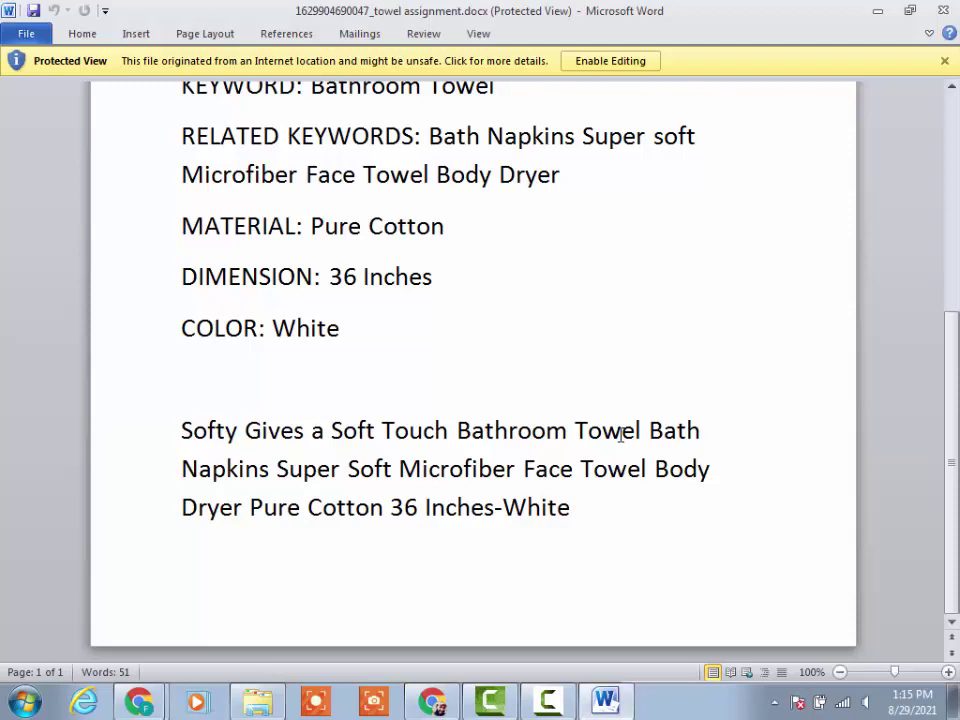
- Close the towel assignment document and open the macro-enabled workbook stored beside it in Downloads
left_click(944, 10)
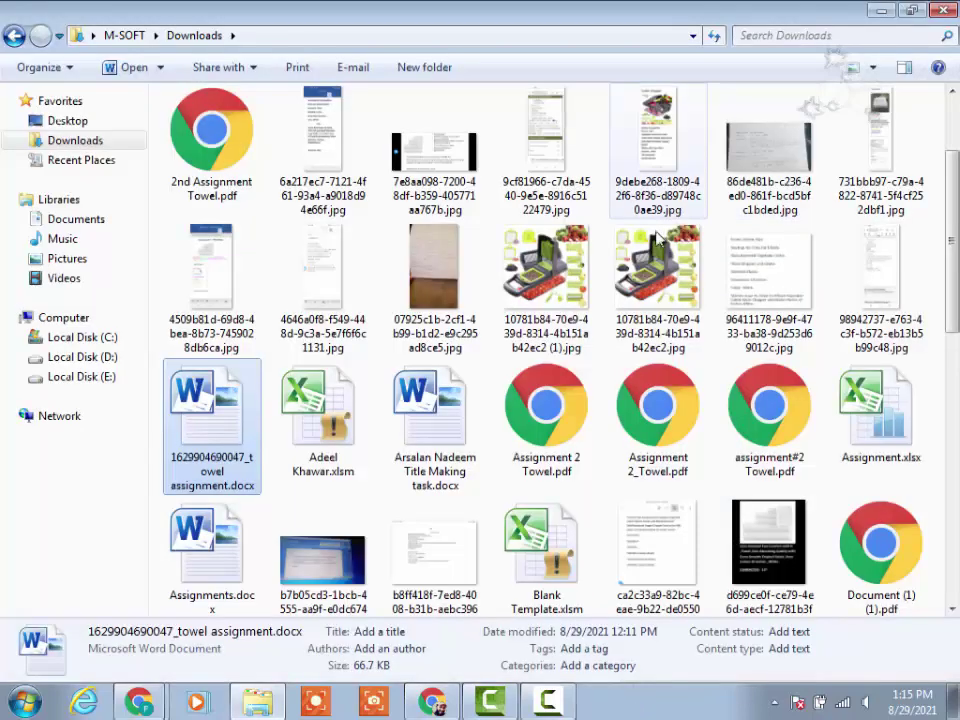
double_click(310, 418)
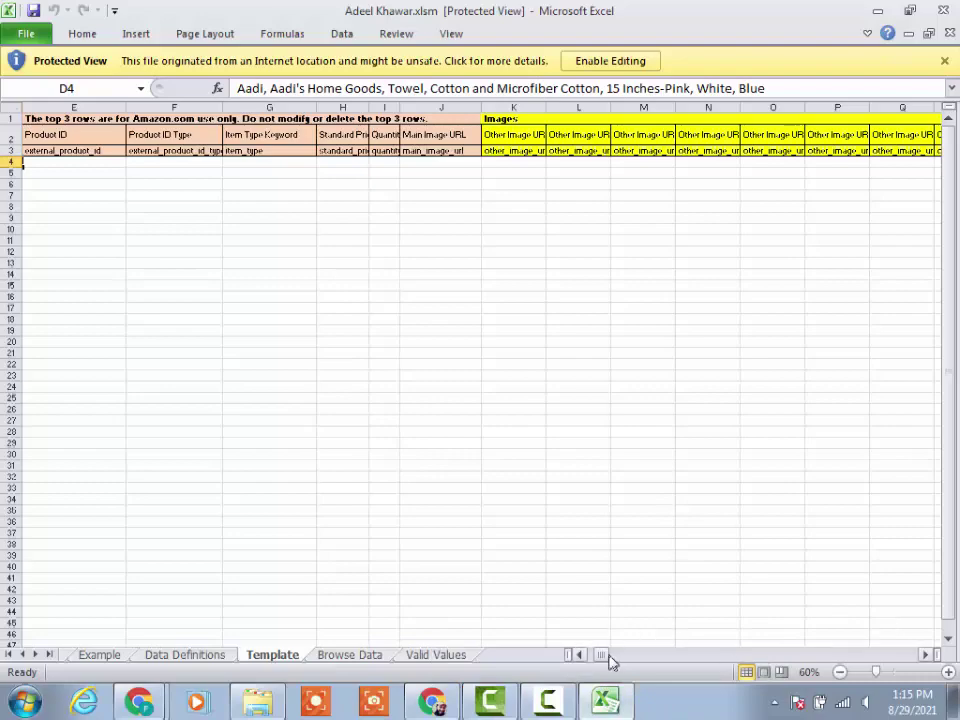
- Examine the product types, seller SKUs and brand names in the Template sheet at 120% zoom
left_click_drag(611, 658, 598, 662)
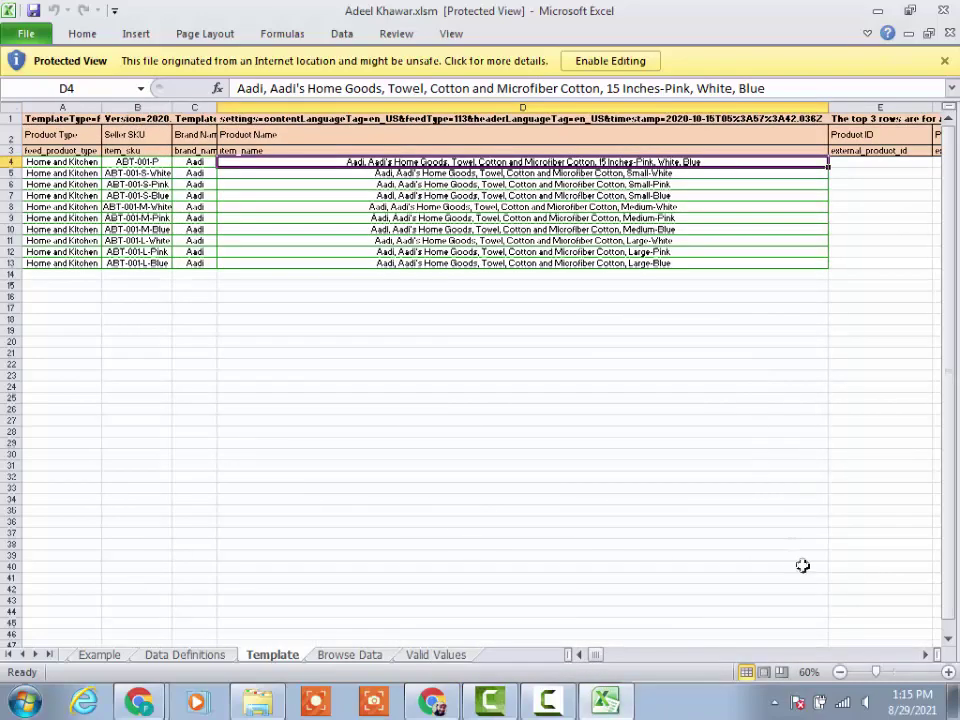
left_click(948, 672)
left_click(948, 672)
left_click(948, 672)
left_click(948, 672)
left_click(948, 672)
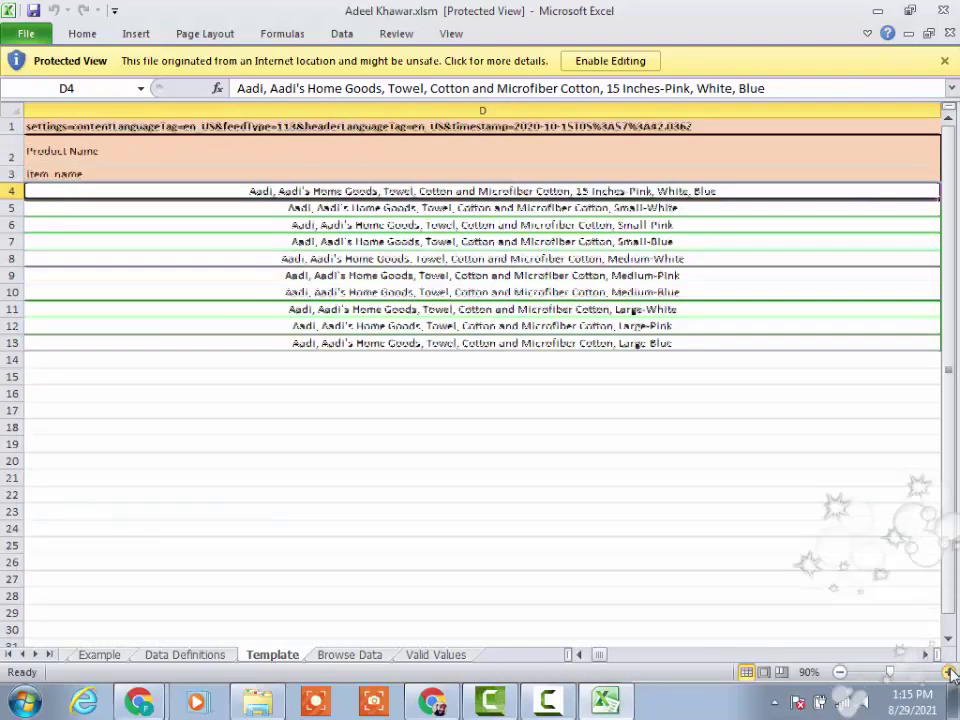
left_click(948, 672)
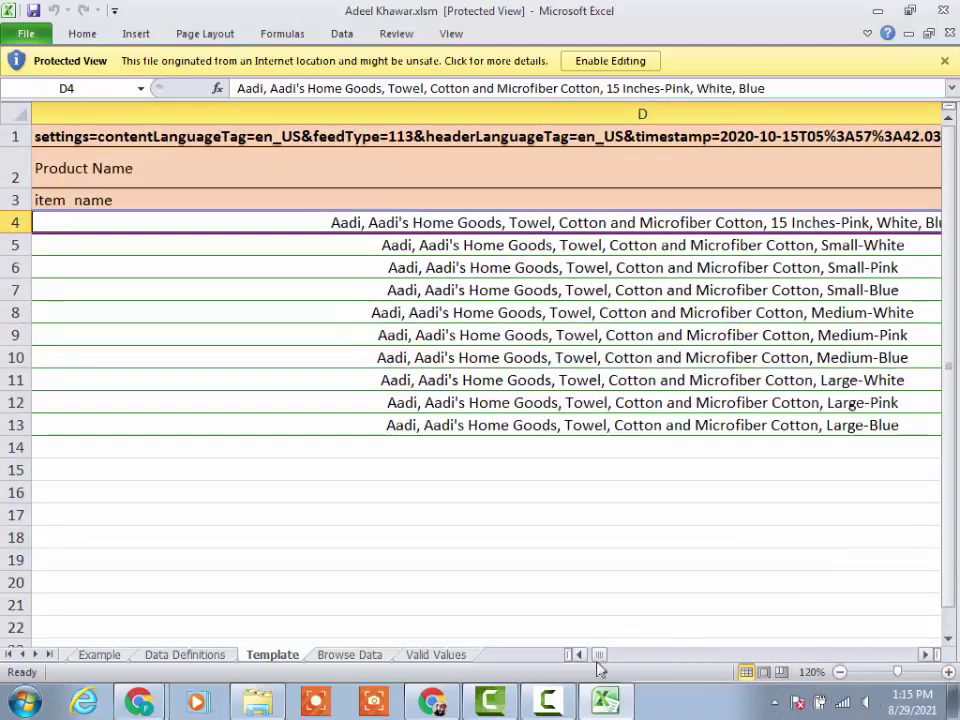
left_click_drag(599, 664, 585, 660)
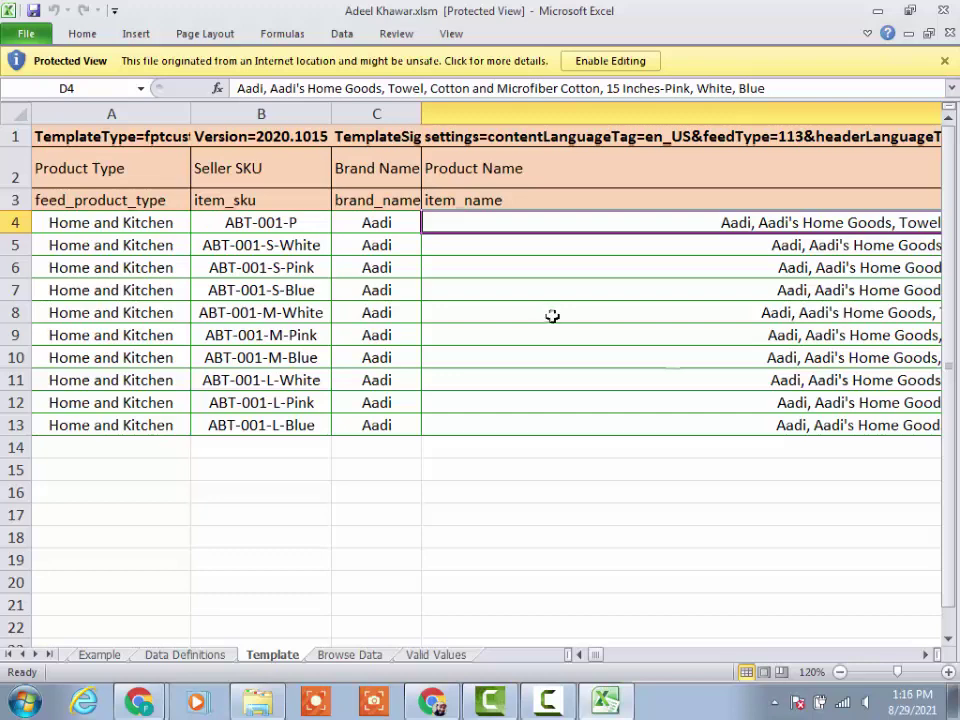
- Compare the Product Name entries of the parent and variation rows with their SKUs and brand
left_click(926, 655)
left_click(926, 655)
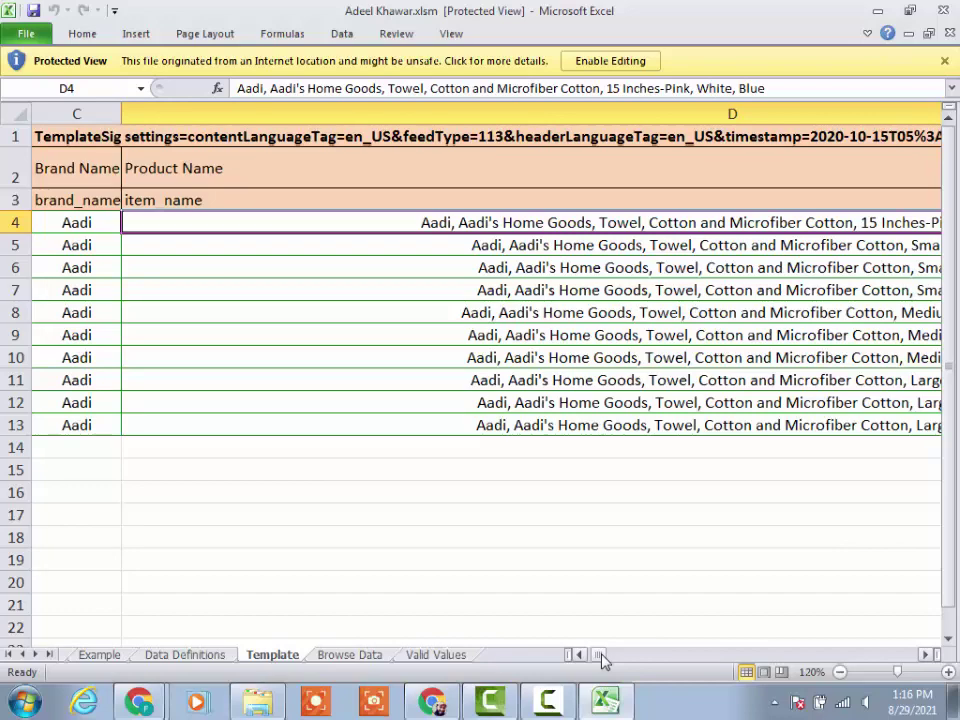
left_click_drag(603, 660, 566, 660)
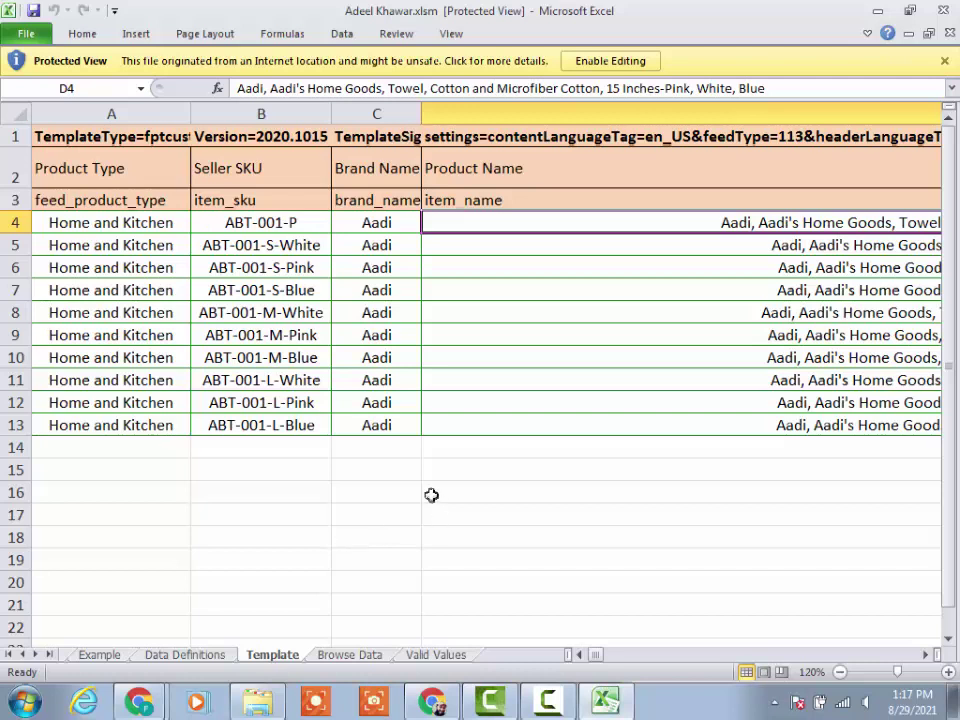
left_click(928, 656)
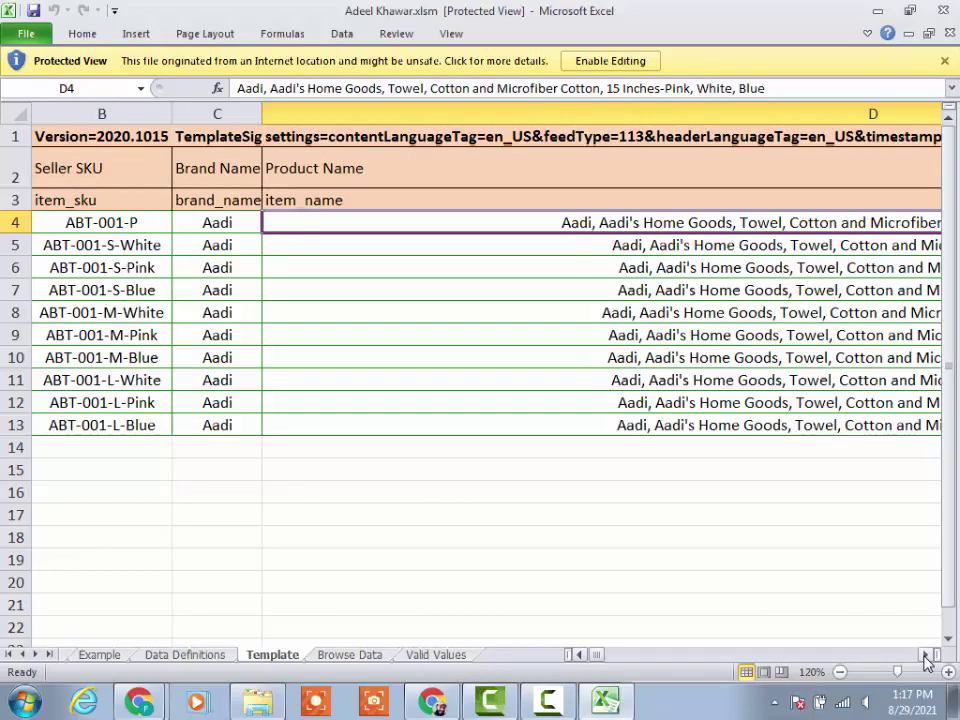
left_click(928, 656)
left_click(928, 656)
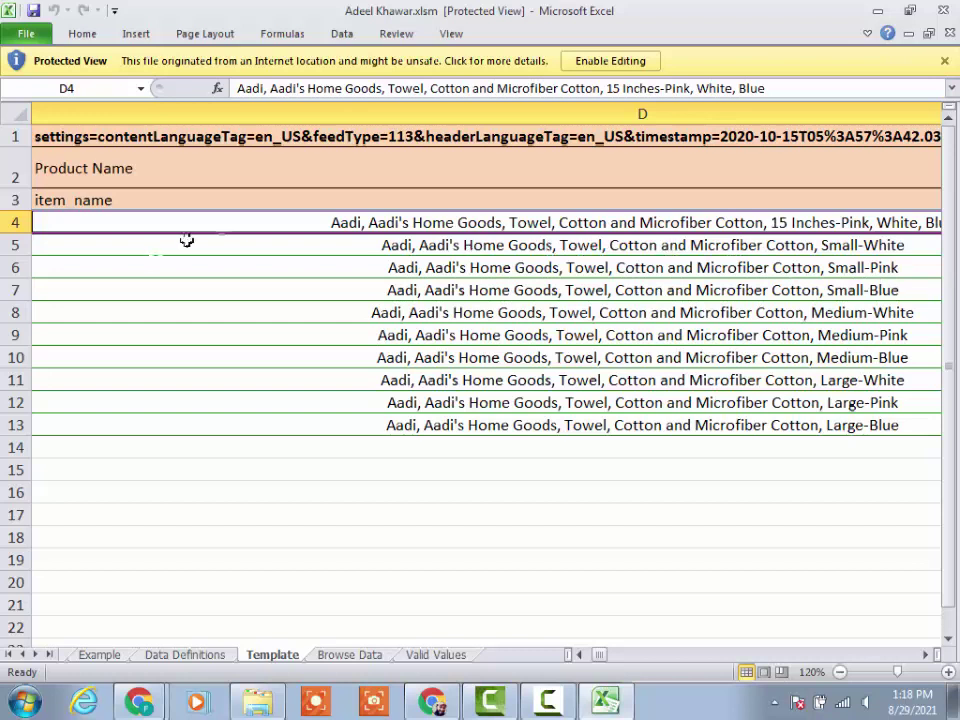
- Highlight the Small-White product row and close the workbook
left_click(8, 245)
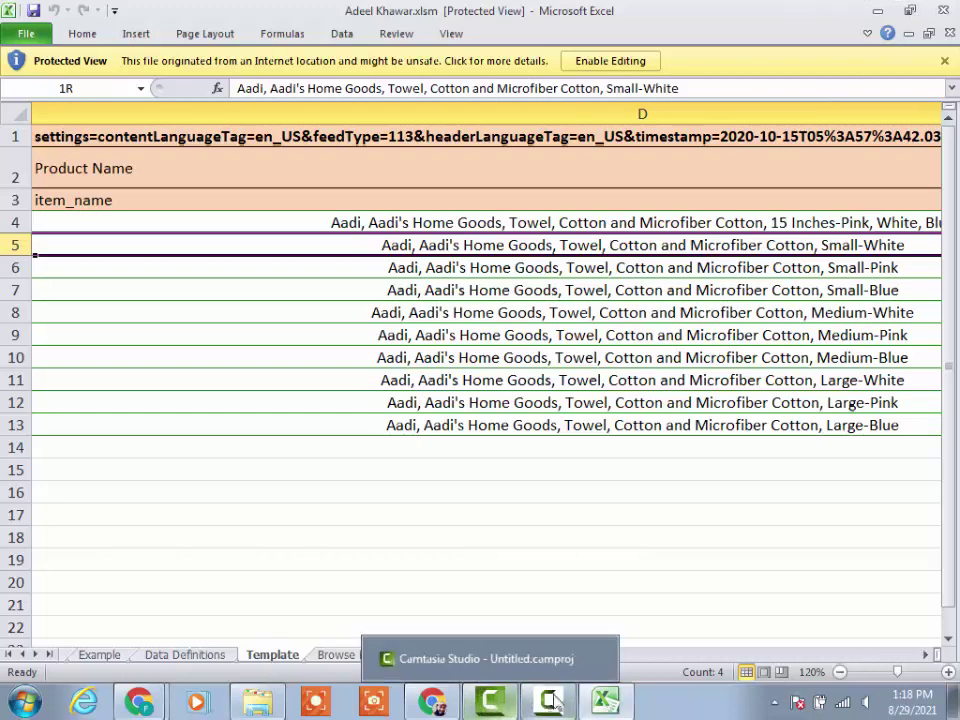
right_click(595, 706)
left_click(602, 665)
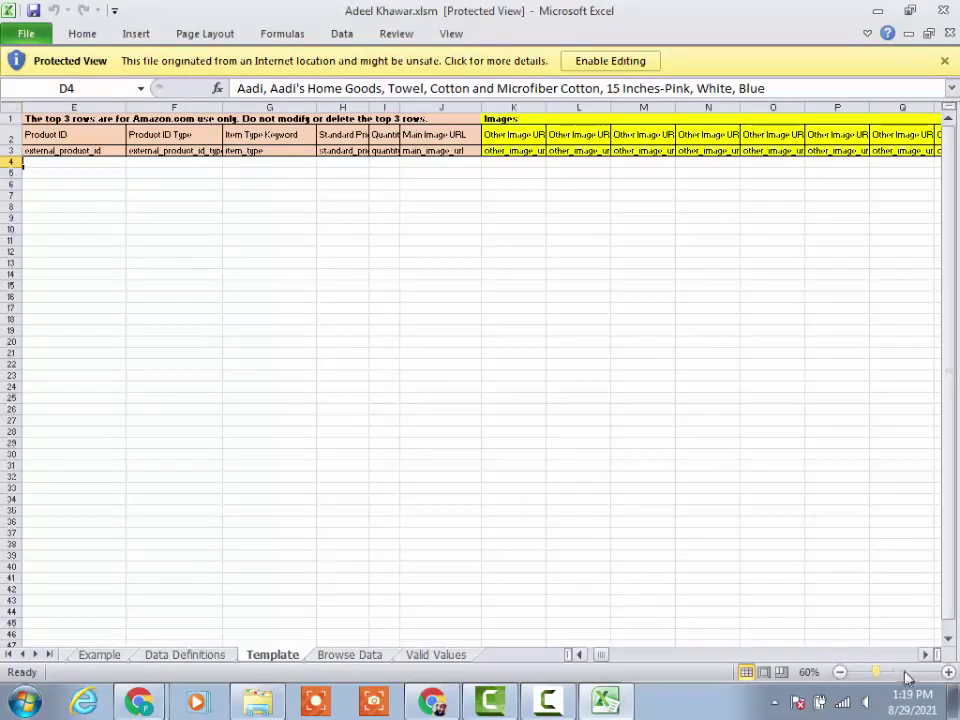
- Examine the reopened Template sheet's listing columns from Product Type to Product Name at 150% zoom
left_click(947, 672)
left_click(947, 672)
left_click(947, 672)
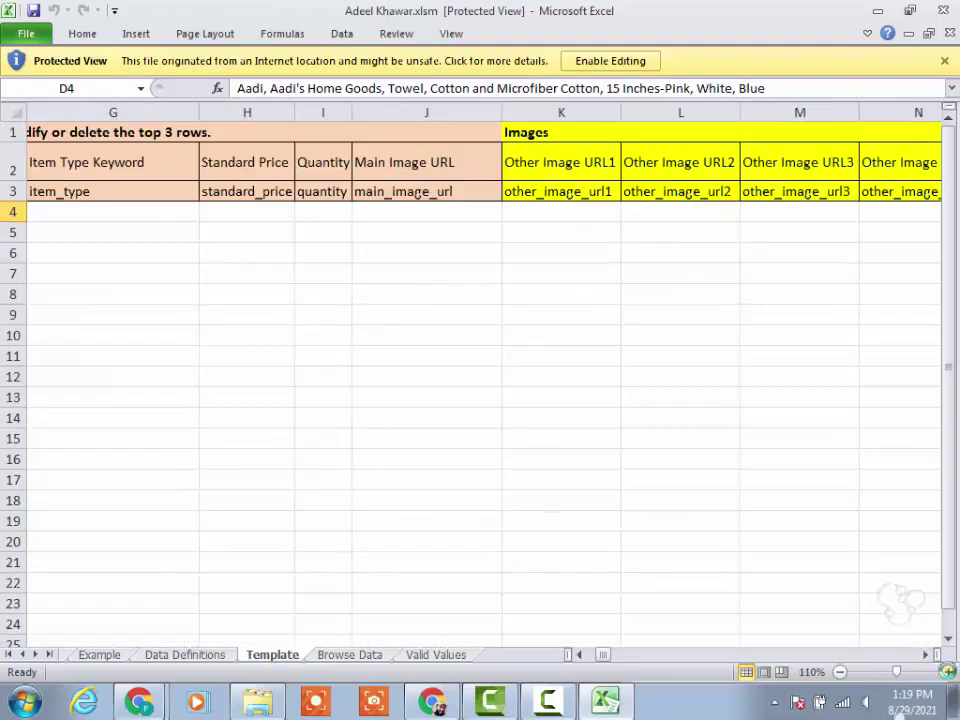
left_click(947, 672)
left_click(947, 672)
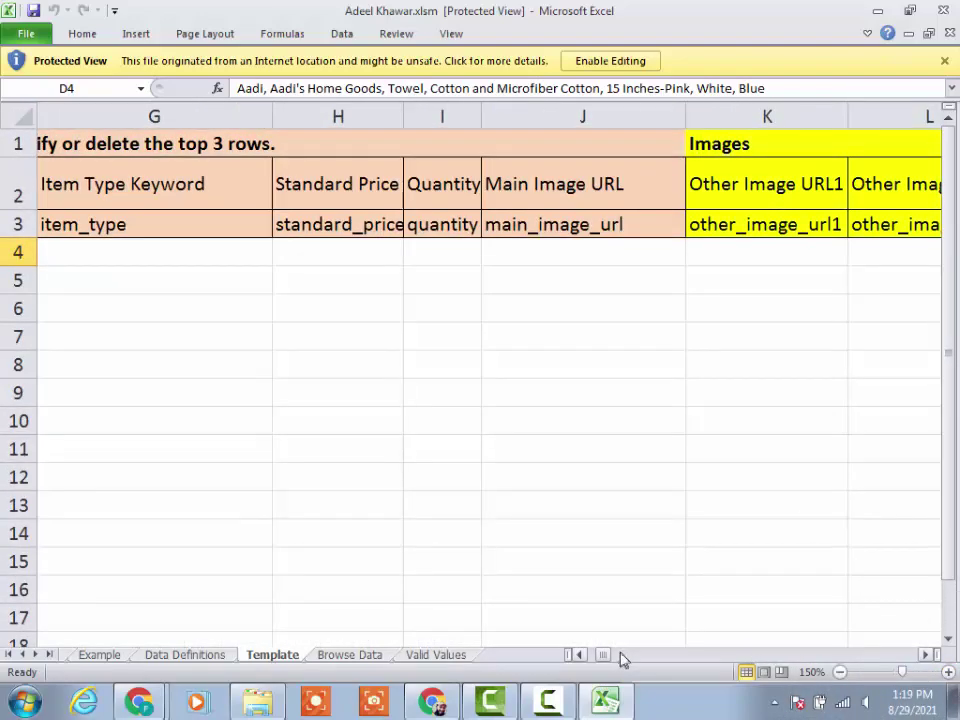
left_click_drag(607, 660, 596, 656)
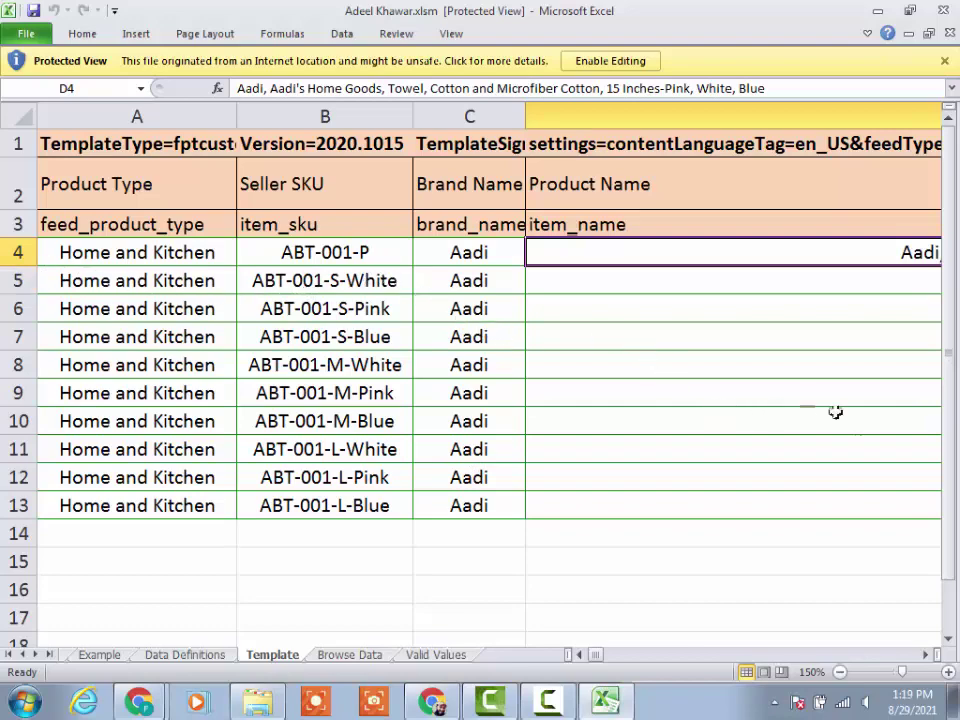
left_click(926, 655)
left_click(926, 655)
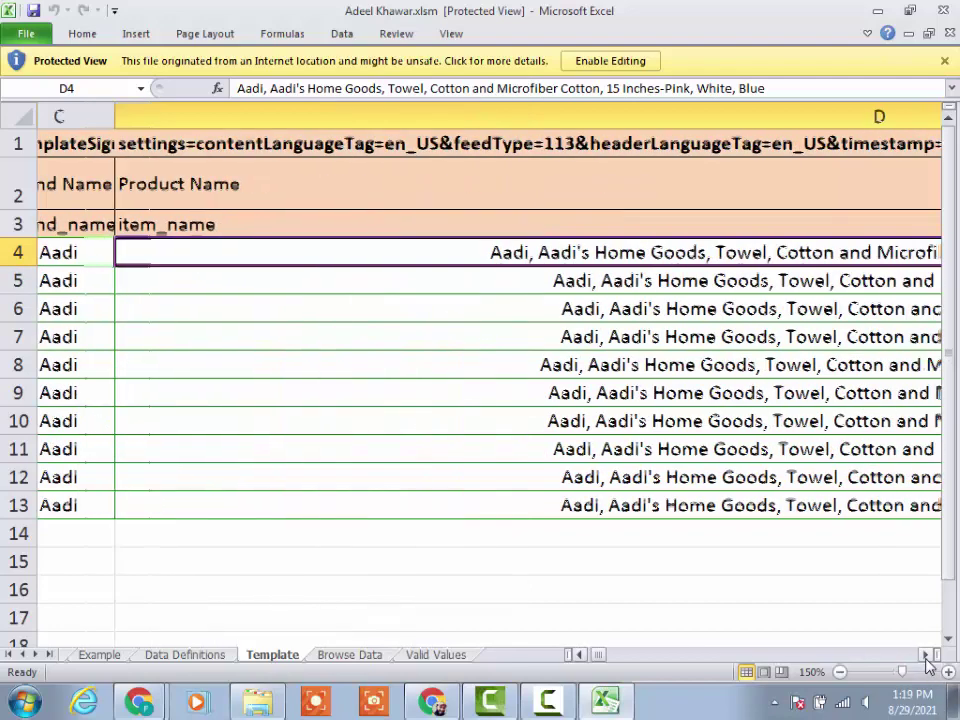
left_click_drag(601, 660, 598, 660)
- Set the Template sheet's zoom to 120% and review its Product Name column
left_click_drag(901, 672, 880, 673)
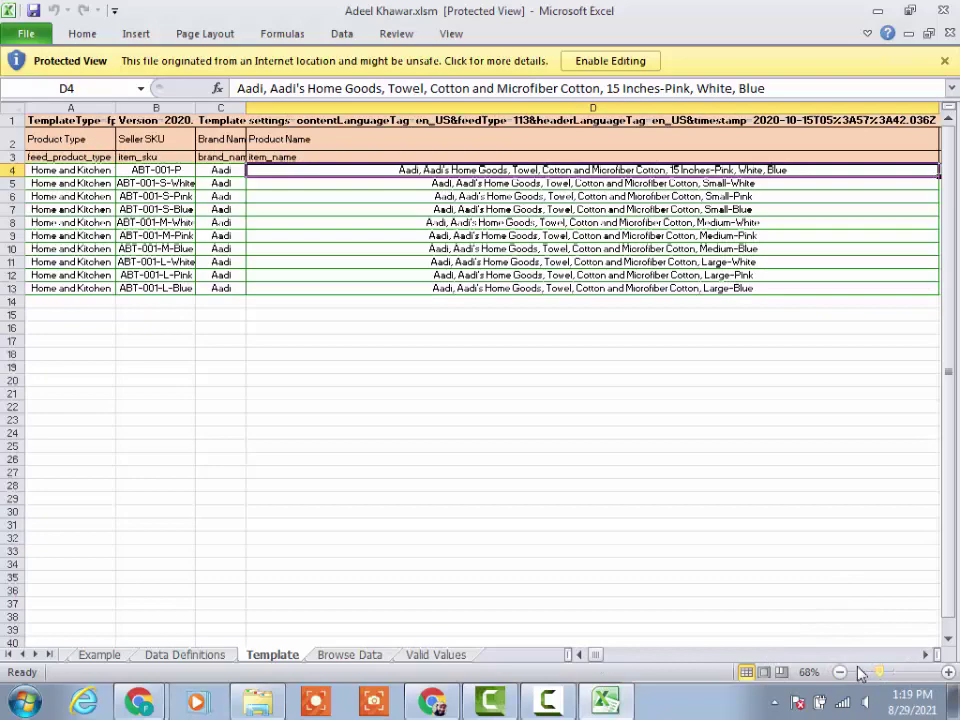
left_click(948, 672)
left_click(948, 672)
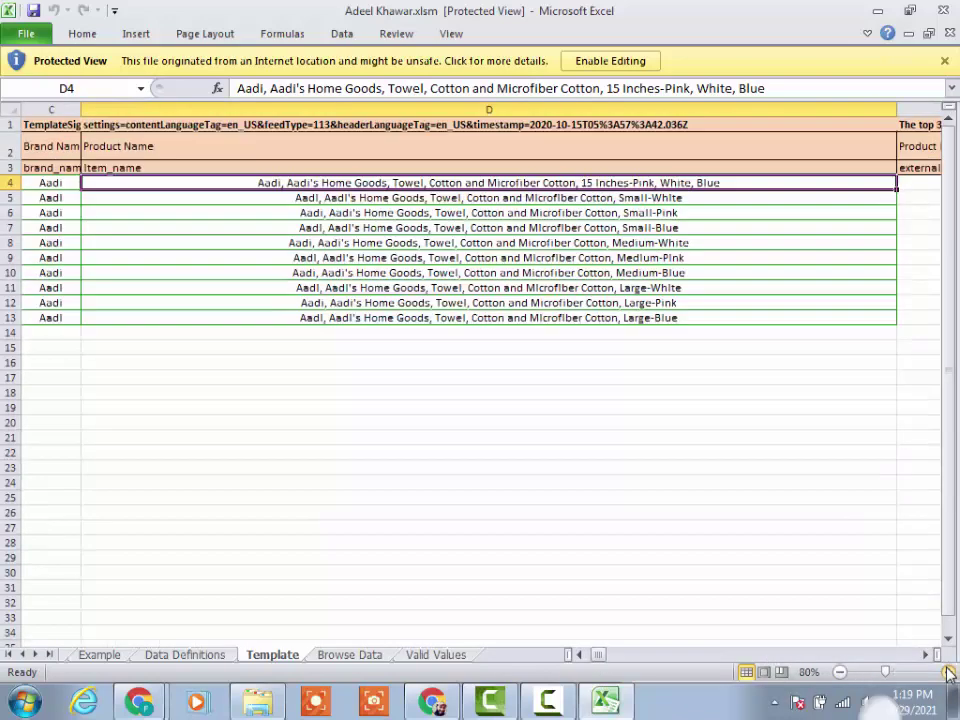
left_click(948, 672)
left_click(948, 672)
left_click(948, 672)
left_click(948, 672)
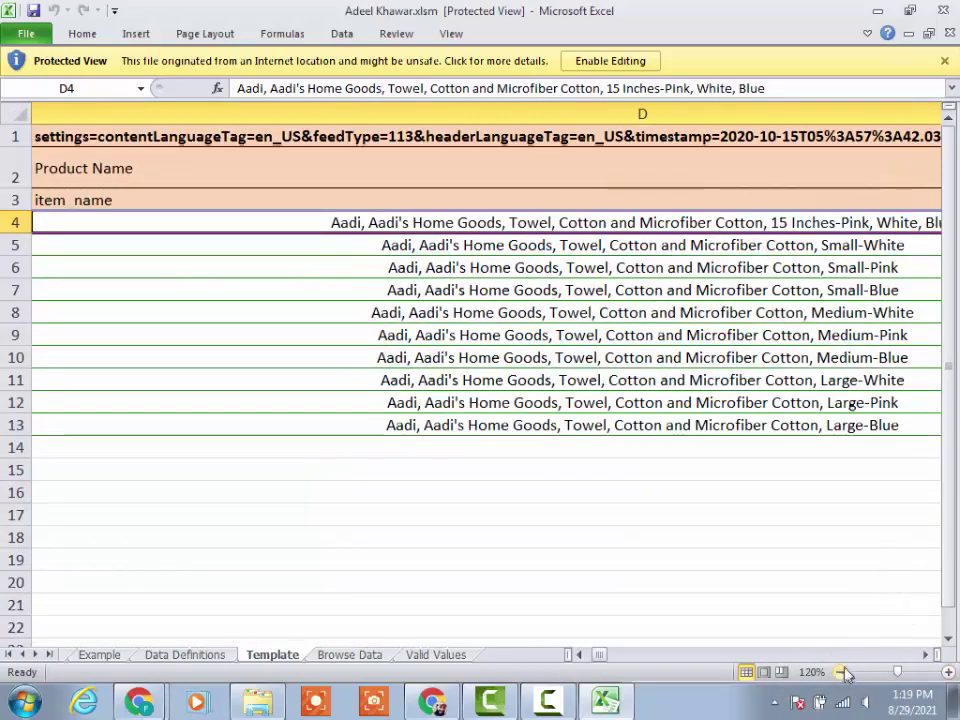
left_click(925, 654)
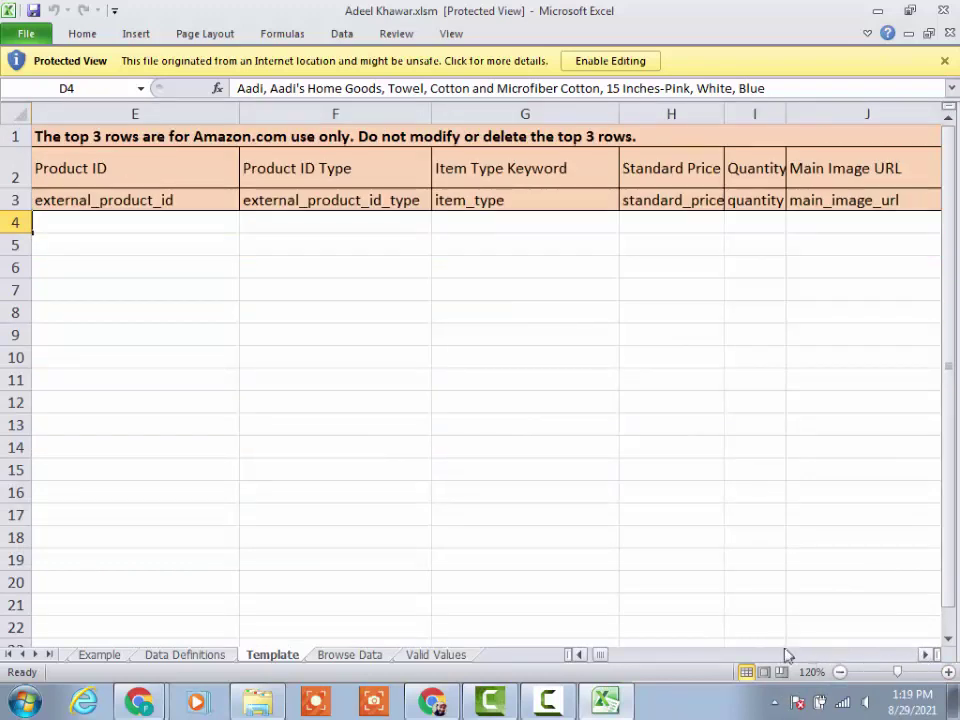
left_click(580, 655)
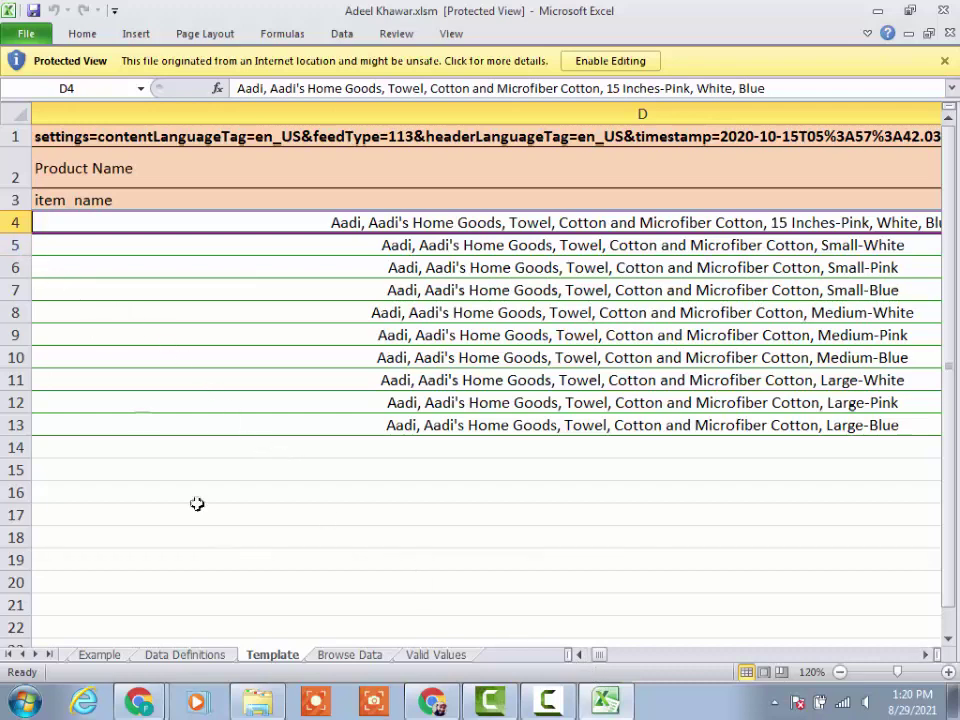
- Check the towel listing again from Product Type through Main Image URL, ending on the product names
mouse_move(432, 700)
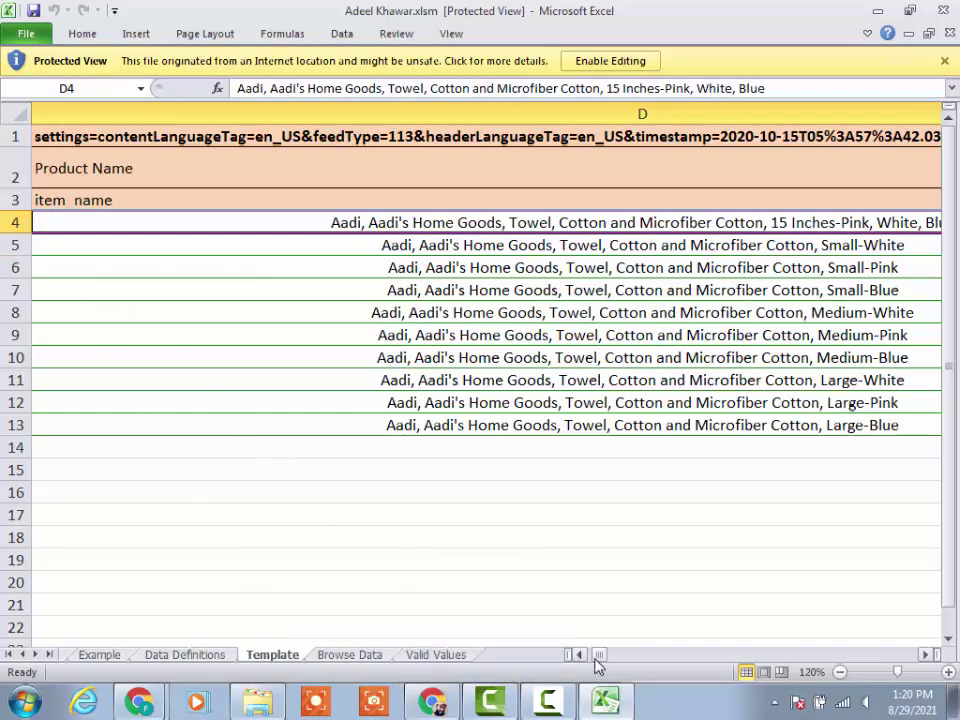
mouse_move(596, 658)
left_mouse_down()
mouse_move(584, 658)
mouse_move(596, 670)
mouse_move(588, 668)
left_mouse_up()
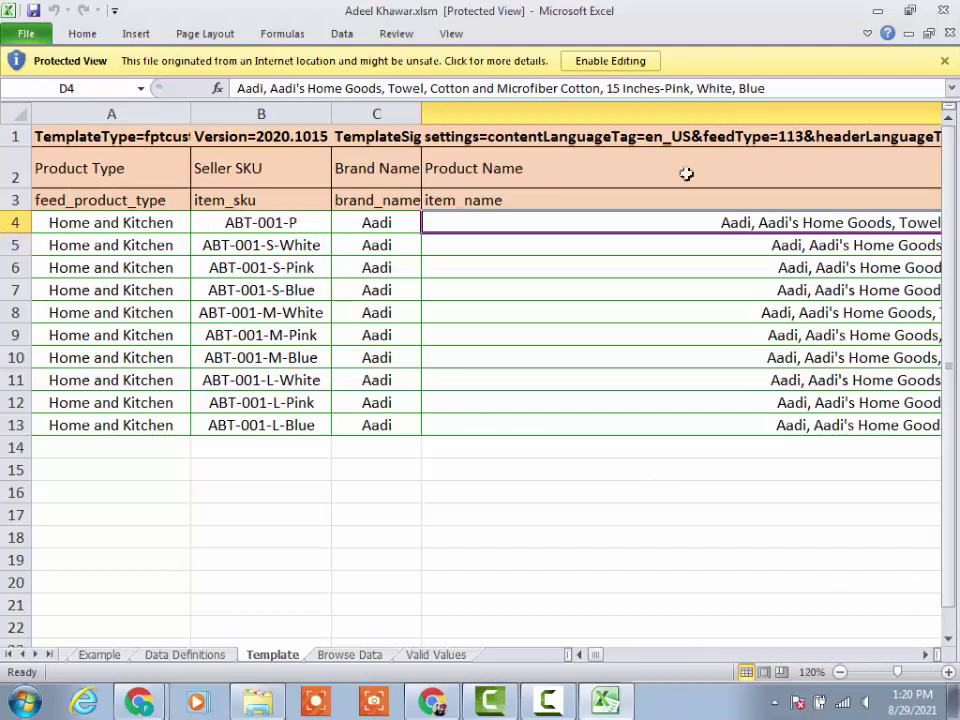
left_click(925, 654)
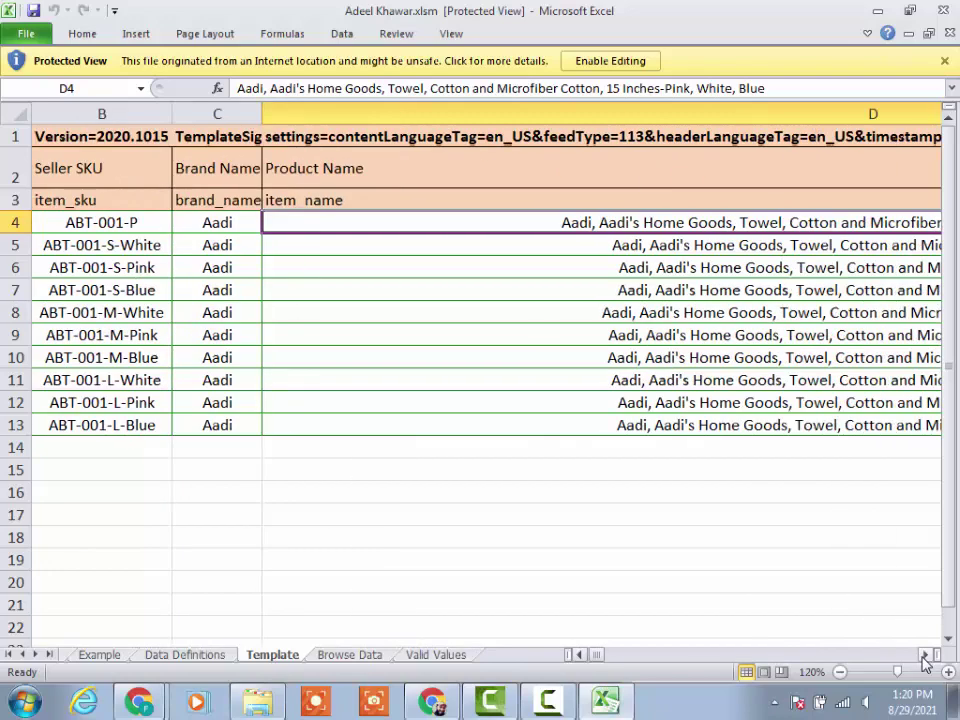
left_click(925, 654)
left_click(925, 654)
left_click(925, 654)
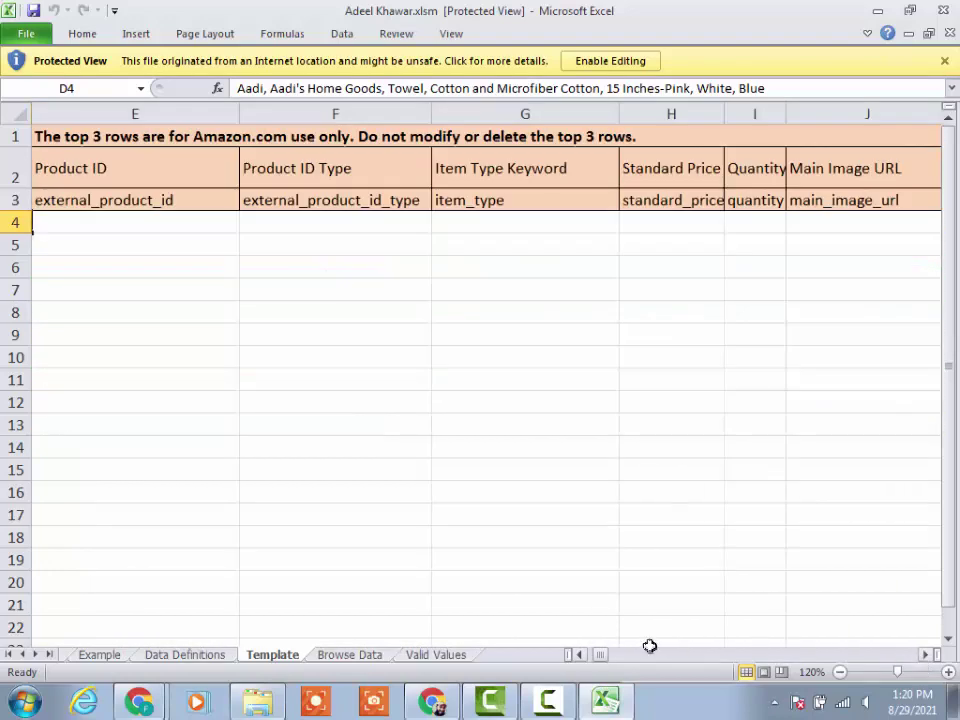
left_click(578, 654)
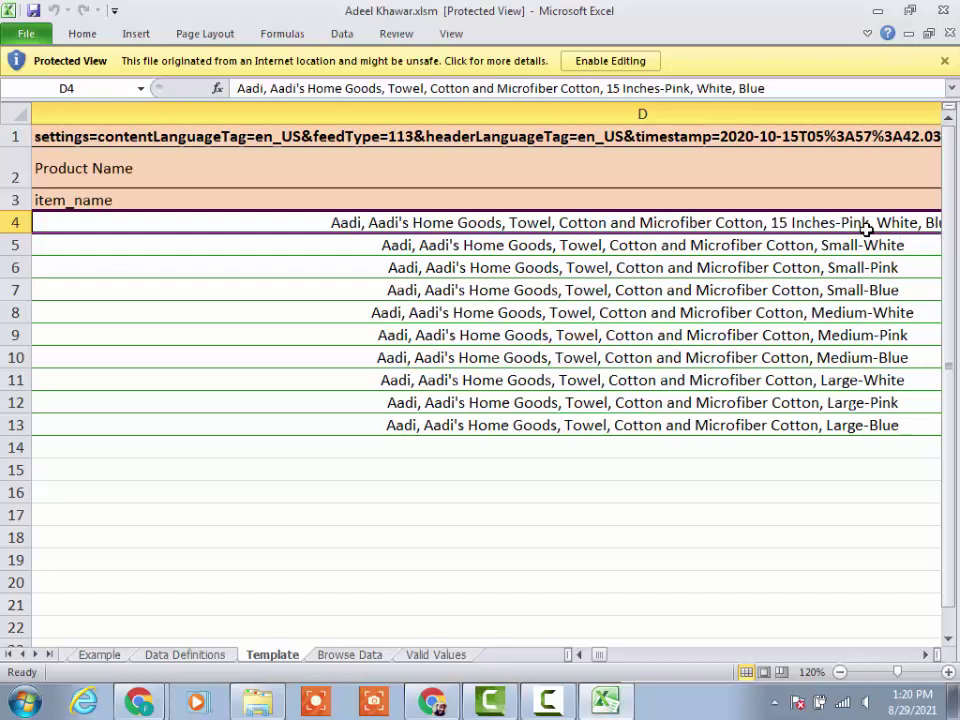
left_click(631, 585)
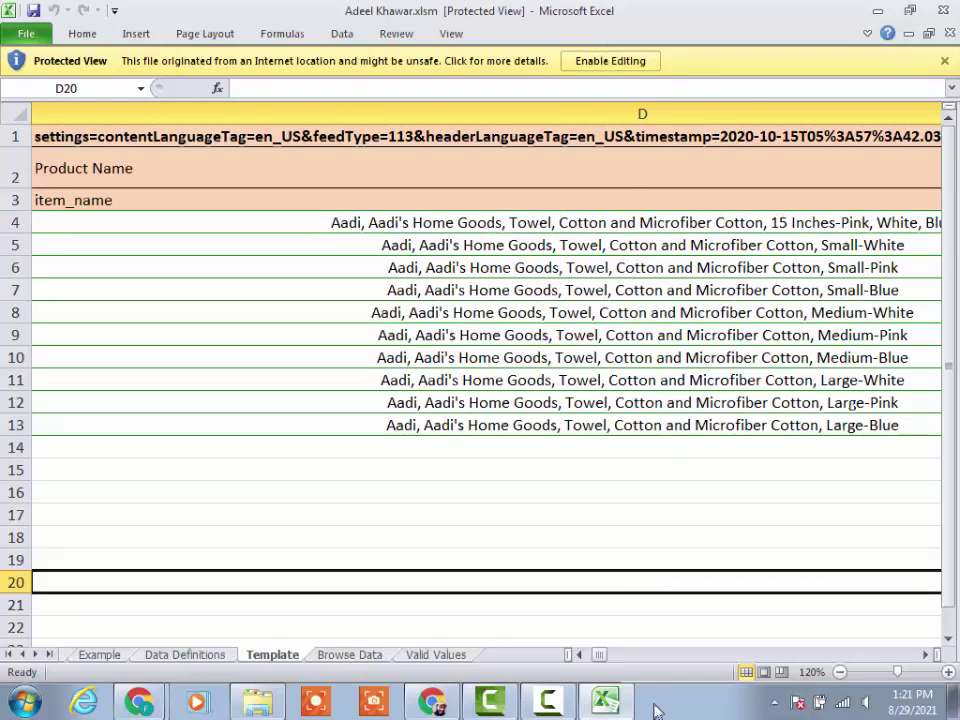
- Close the workbook and open the Title Making task Word document from Downloads
right_click(610, 702)
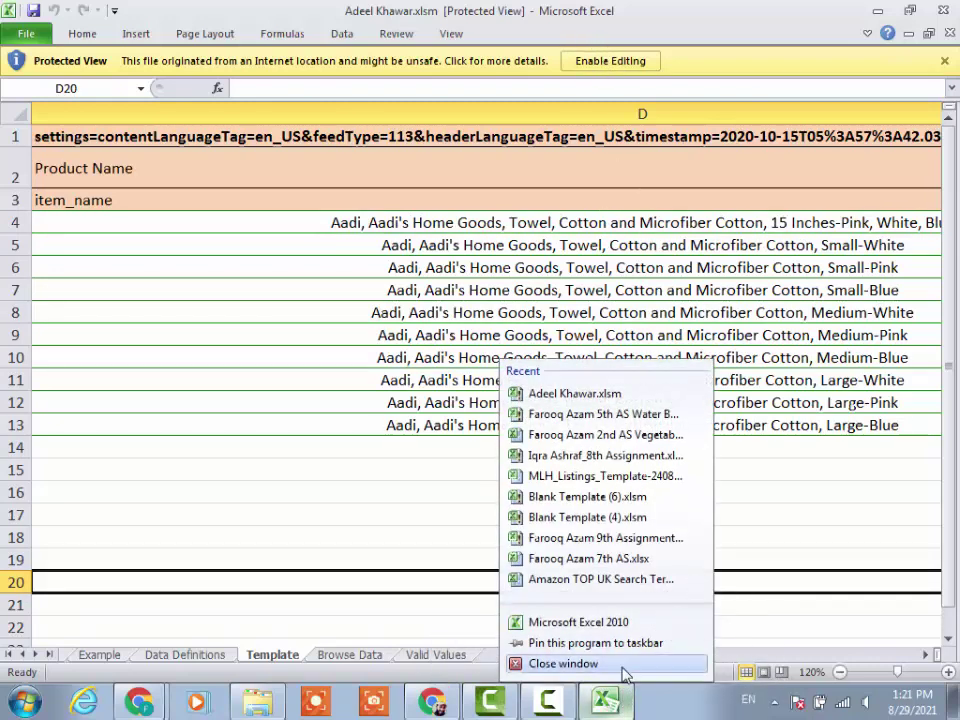
left_click(622, 674)
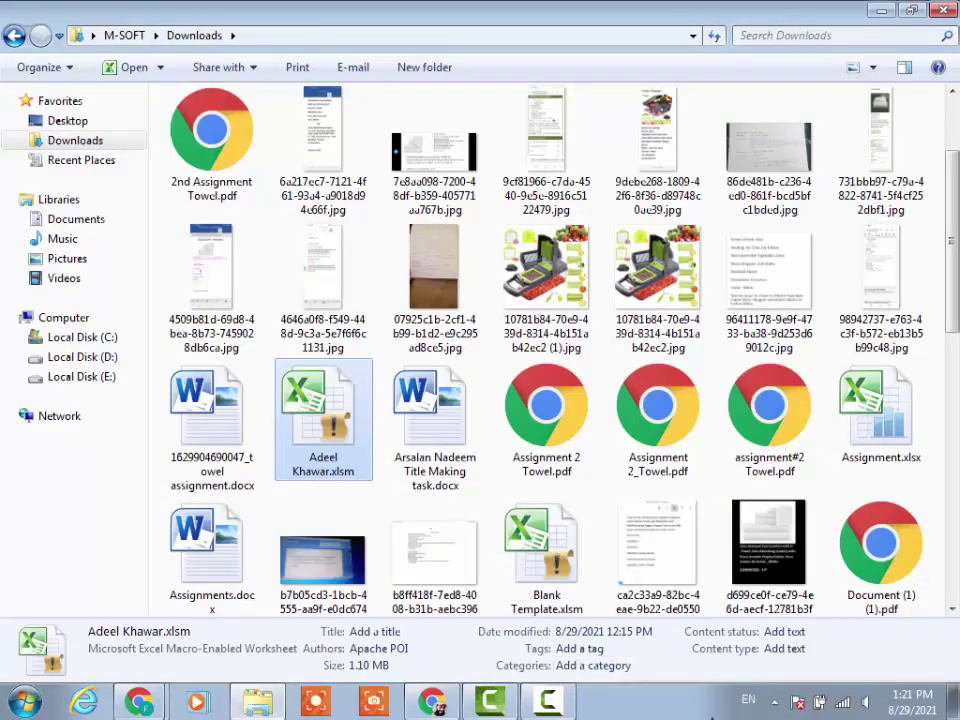
double_click(440, 422)
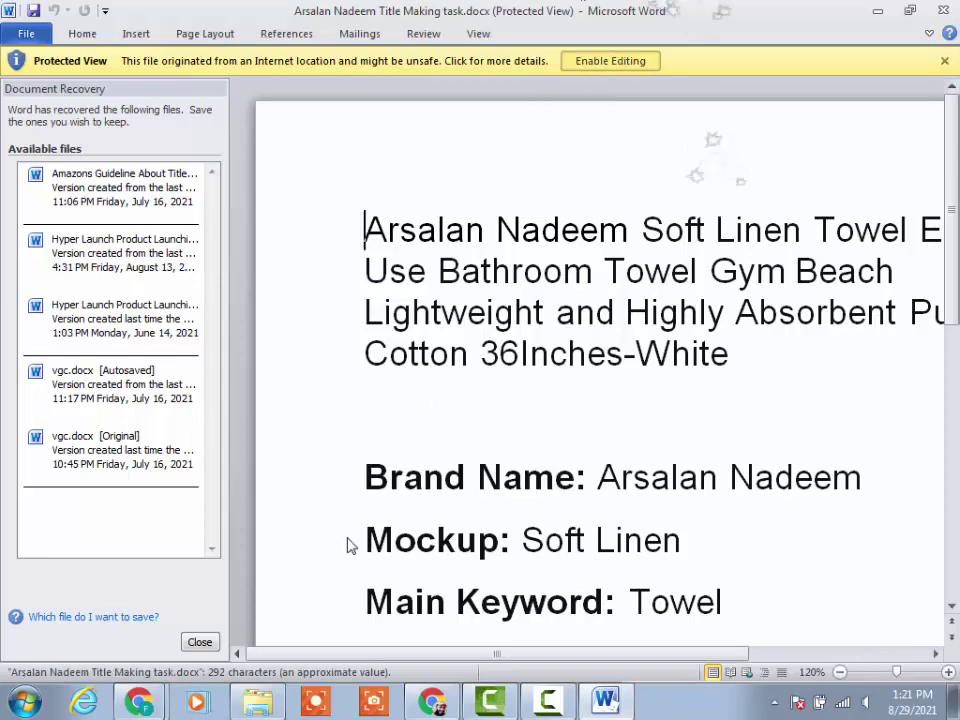
- Highlight the four-line towel title and check it against the brand, mockup, keyword, material and dimension entries below
scroll(508, 403, "down", 4)
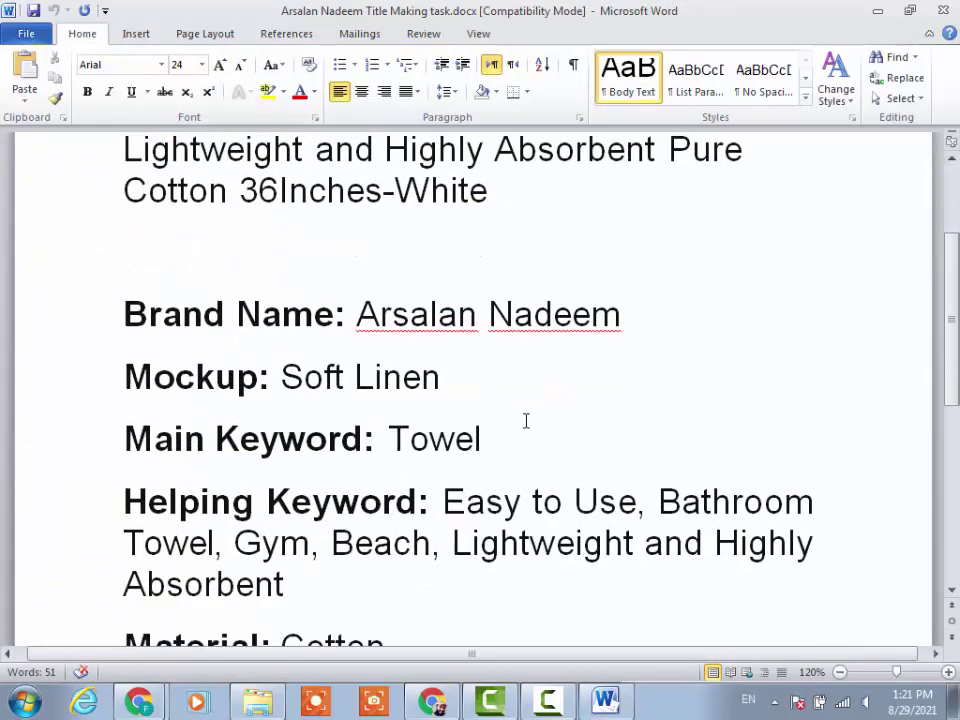
scroll(525, 421, "up", 3)
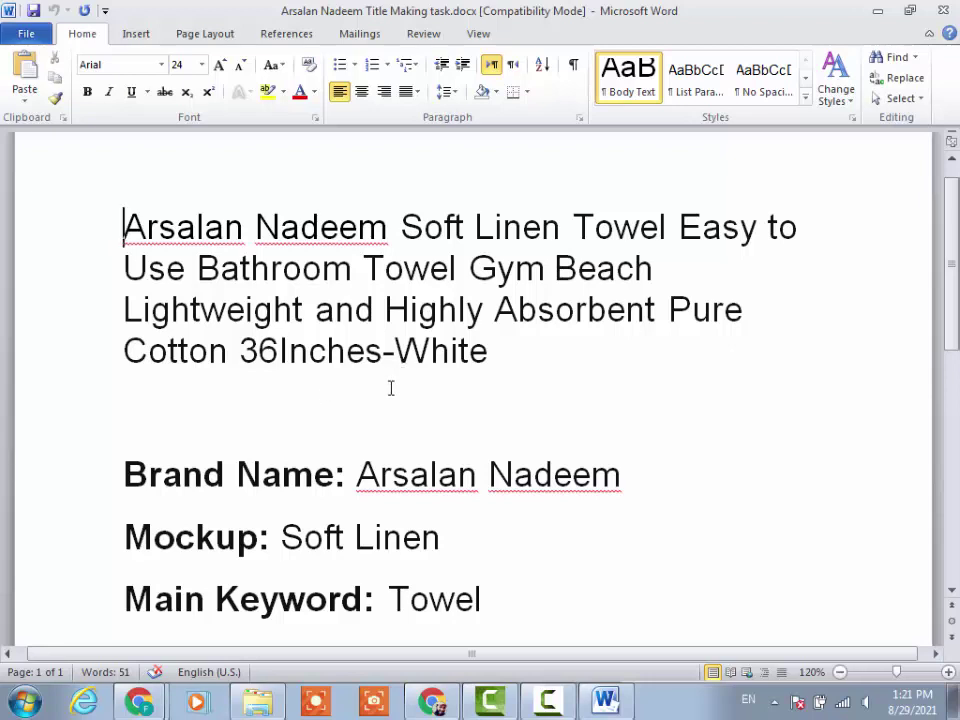
left_click_drag(506, 354, 156, 168)
scroll(599, 531, "down", 4)
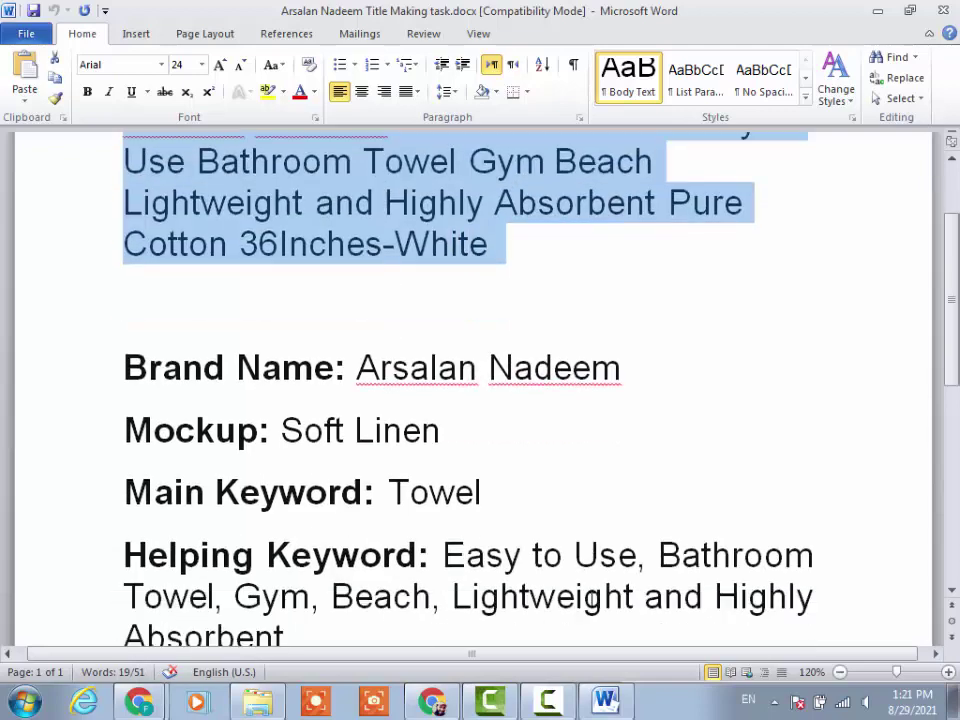
scroll(552, 530, "down", 1)
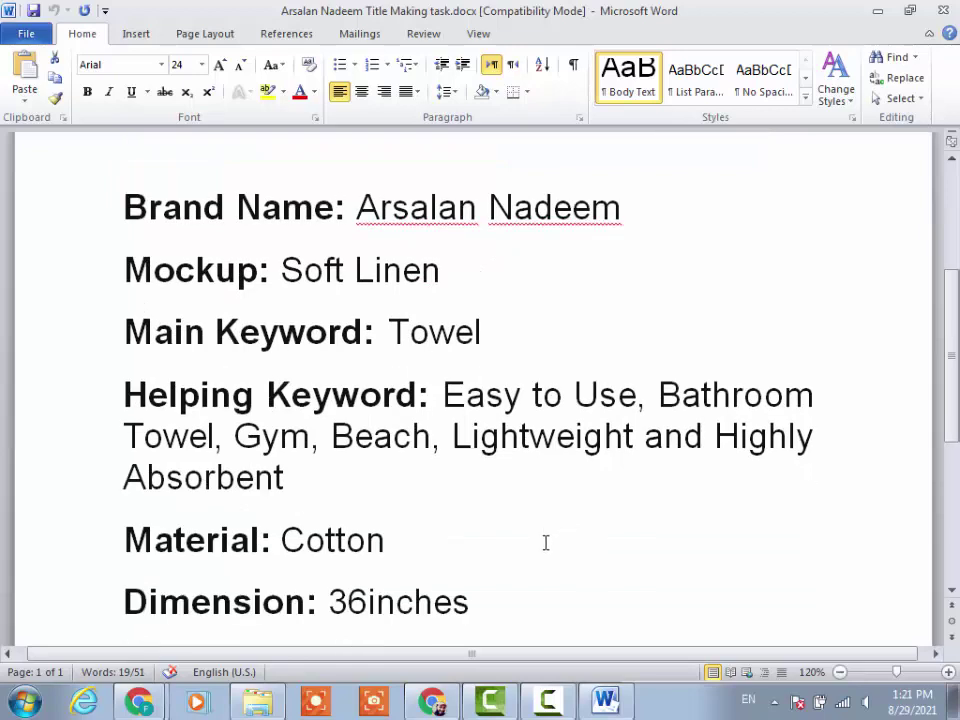
scroll(515, 430, "up", 4)
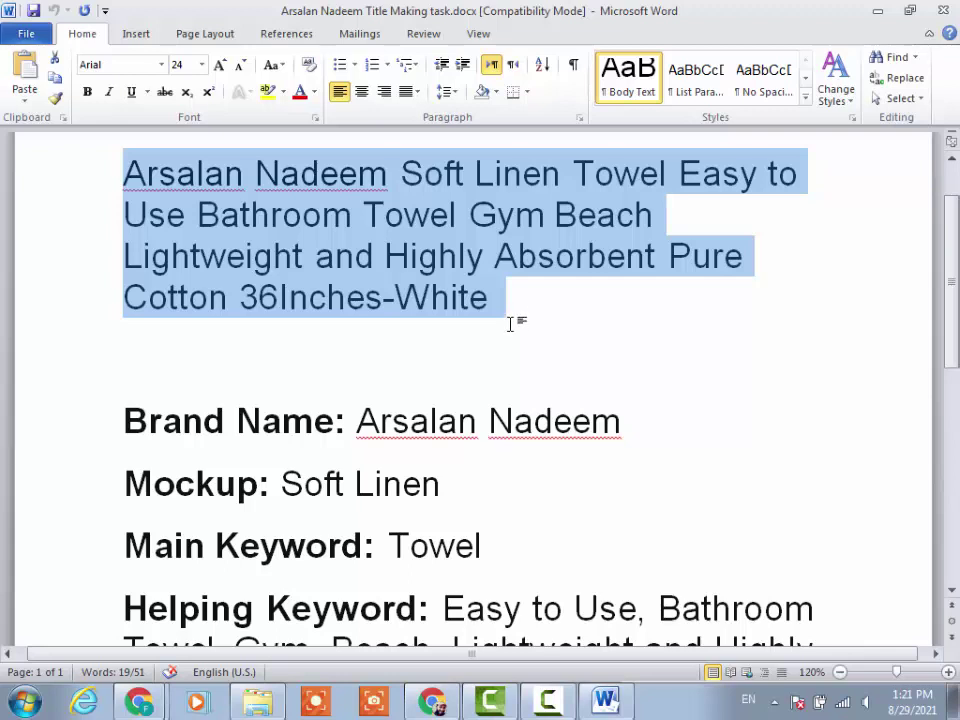
- Check the word "to" in the towel title, and review the keyword, material, dimension, color and word count entries
left_click(559, 344)
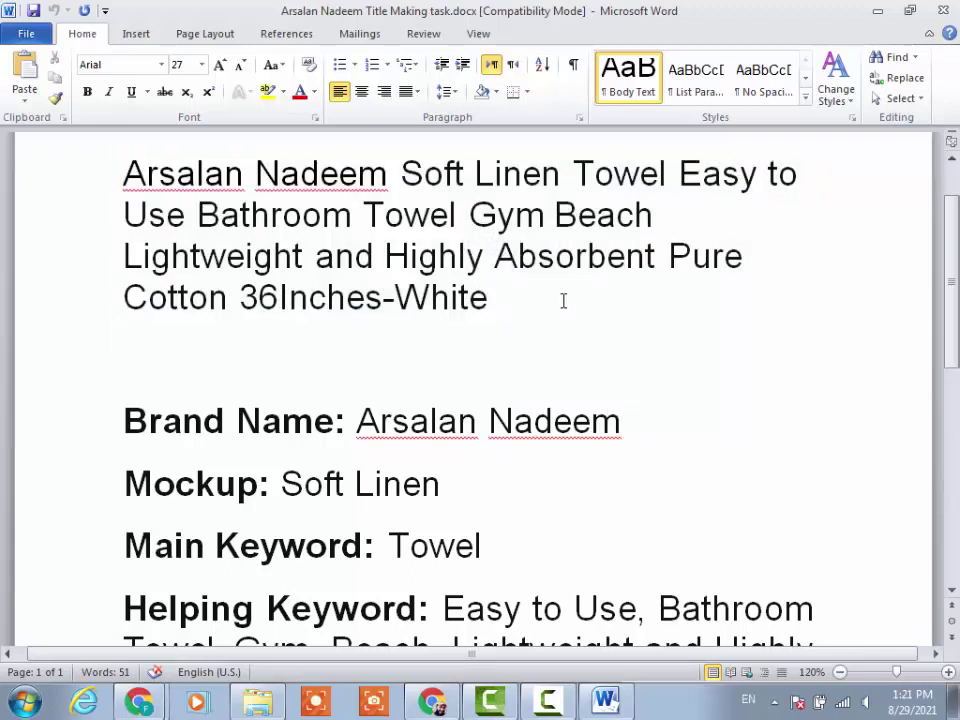
left_click(800, 176)
left_click_drag(800, 176, 768, 176)
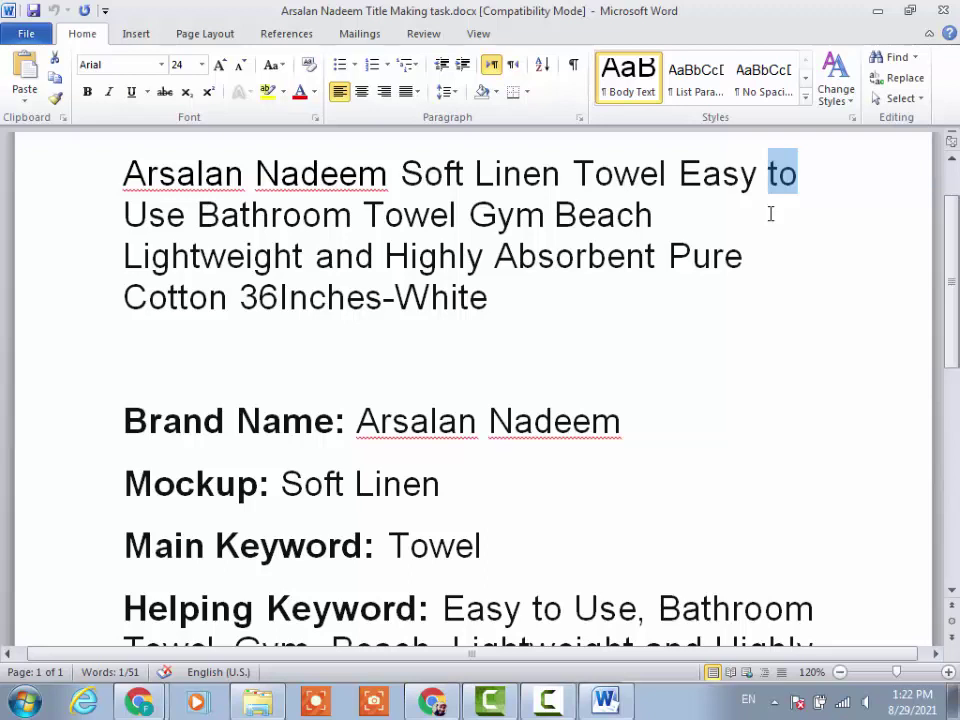
scroll(606, 347, "down", 5)
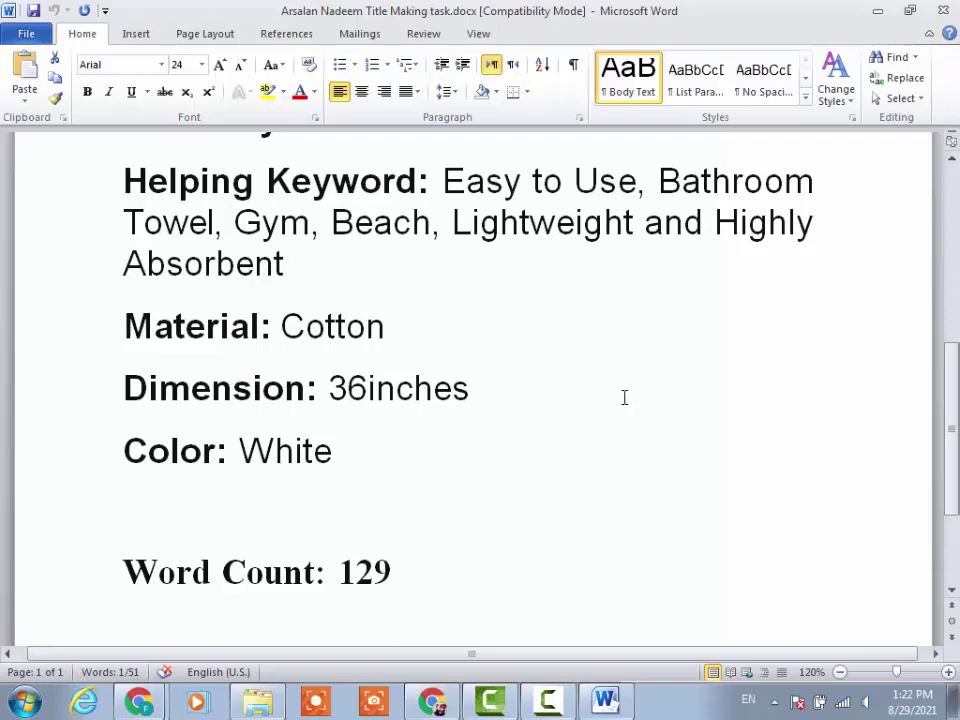
scroll(624, 400, "up", 4)
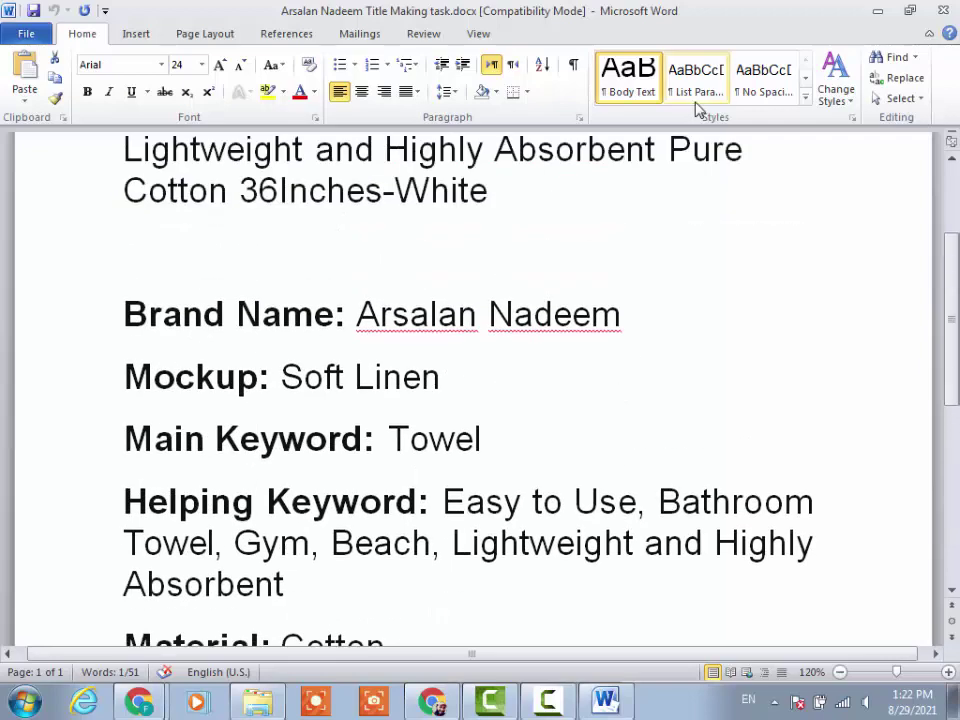
- Close the Word document, choosing to view the recovered files later, and open Assignment 2 Towel.pdf from Downloads
left_click(944, 12)
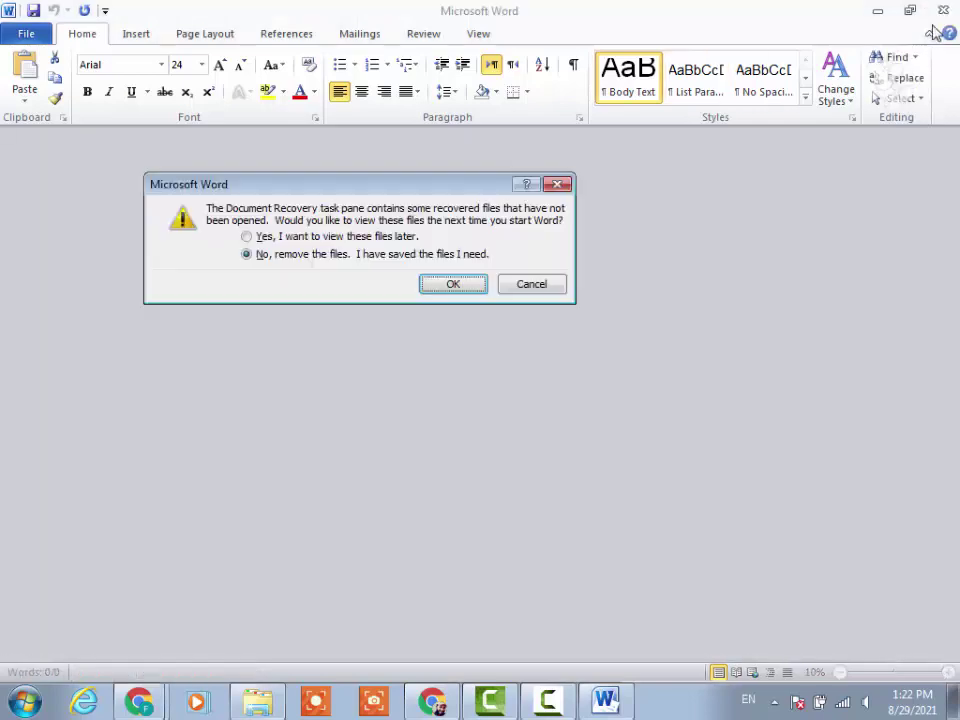
left_click(414, 236)
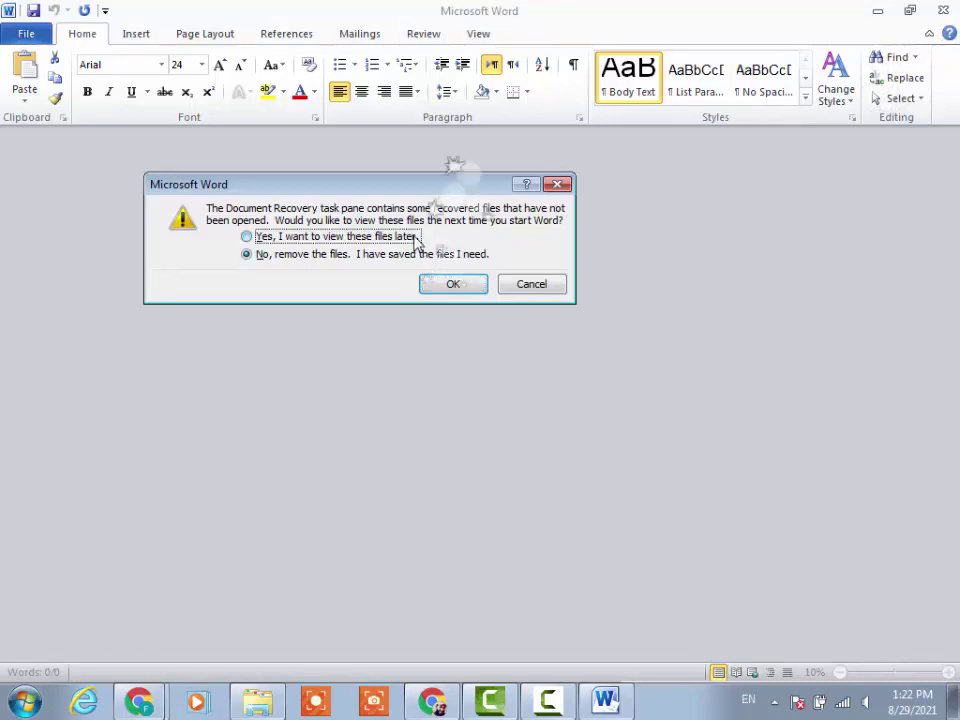
left_click(454, 283)
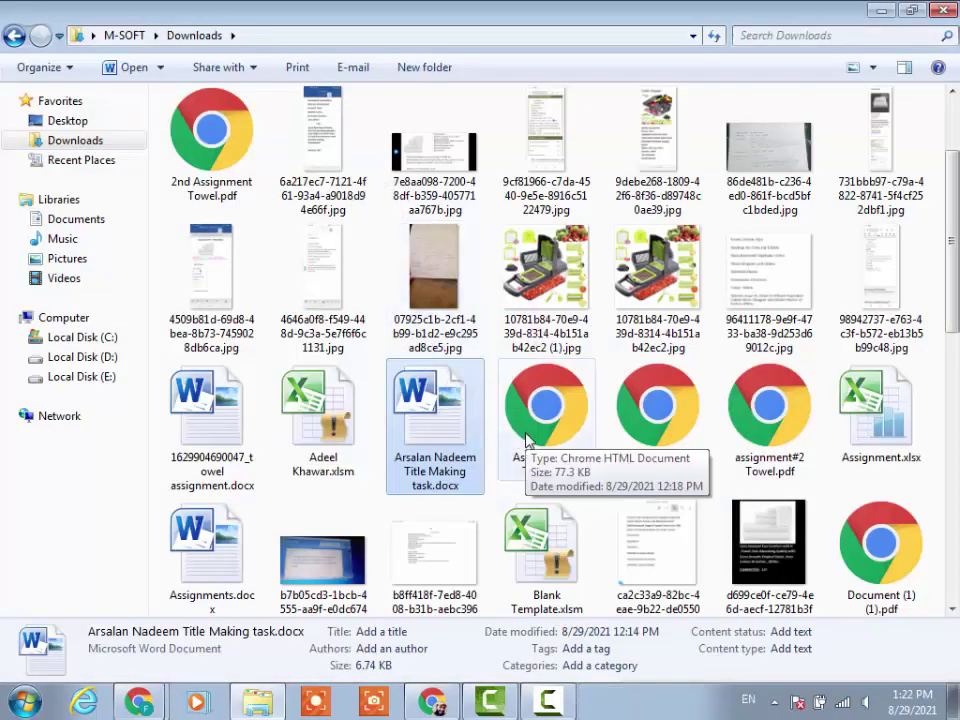
double_click(527, 425)
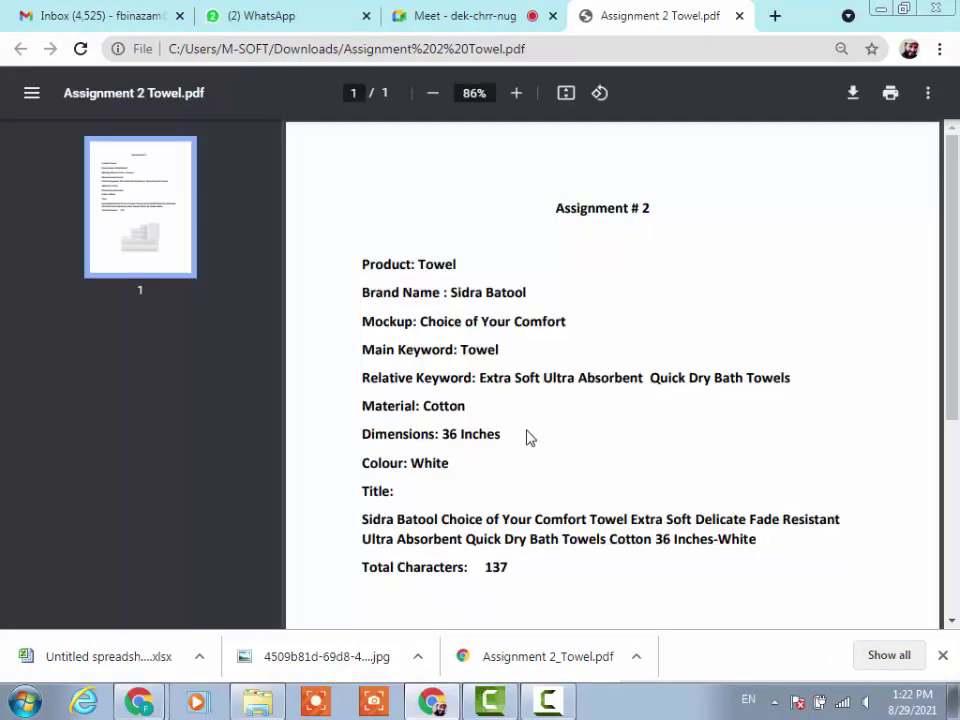
- Enlarge the PDF to 100% and review its product details, title, character total and towel image
left_click(517, 93)
left_click(517, 93)
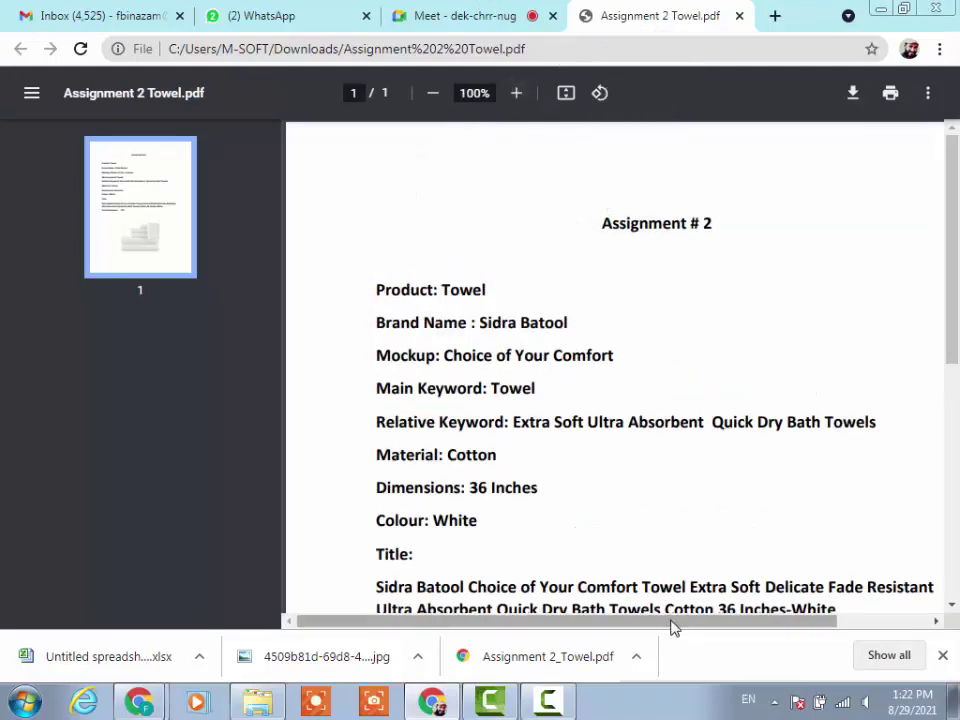
left_click_drag(672, 627, 707, 621)
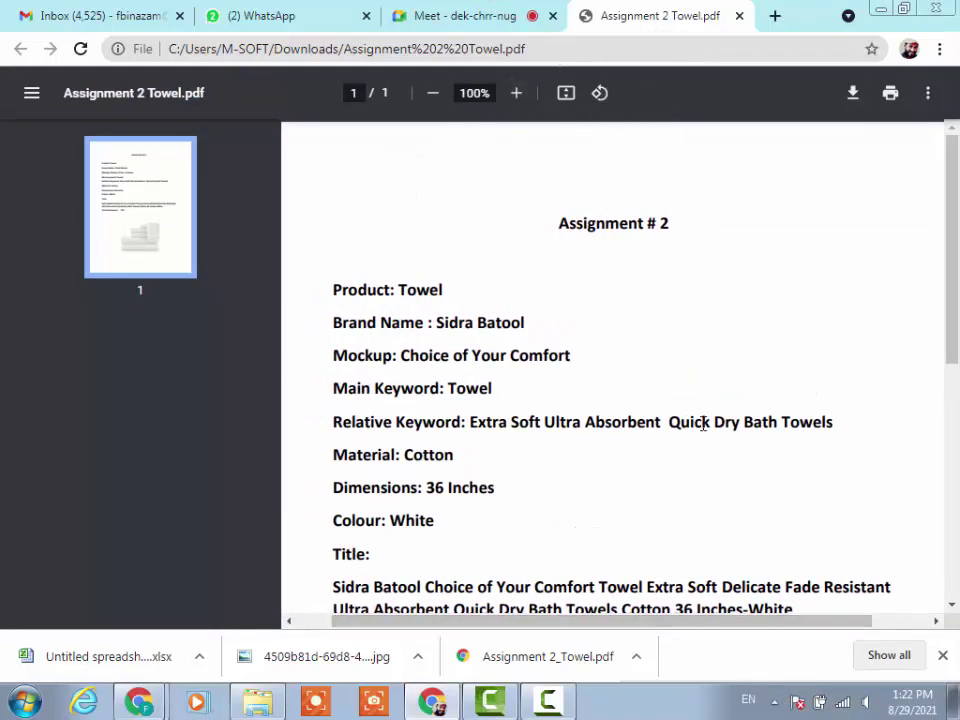
scroll(703, 424, "down", 2)
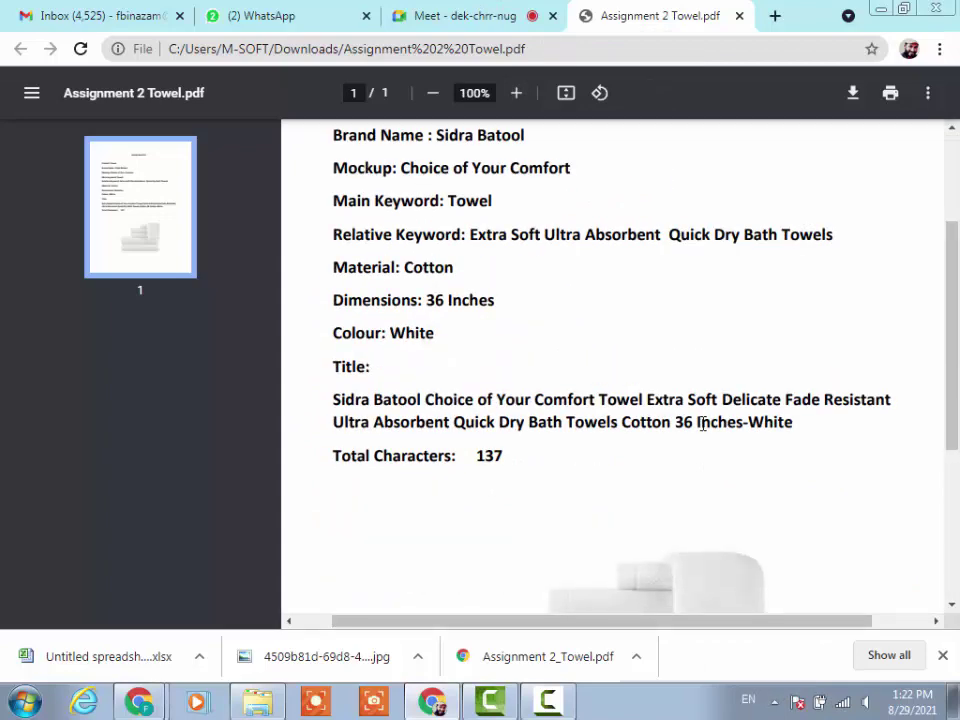
scroll(706, 298, "up", 2)
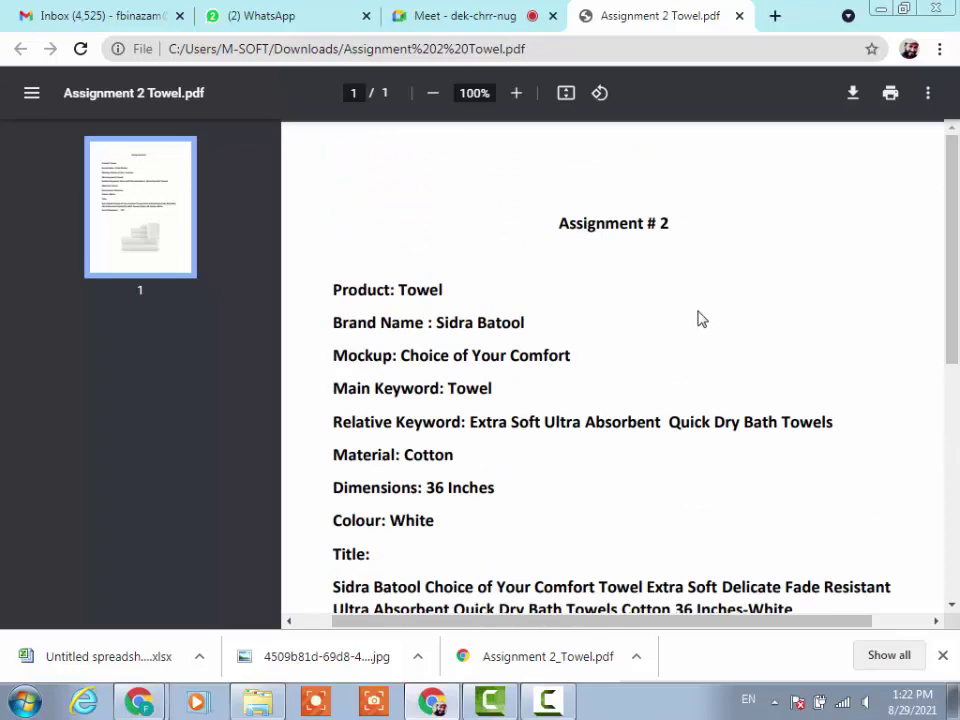
scroll(700, 318, "down", 1)
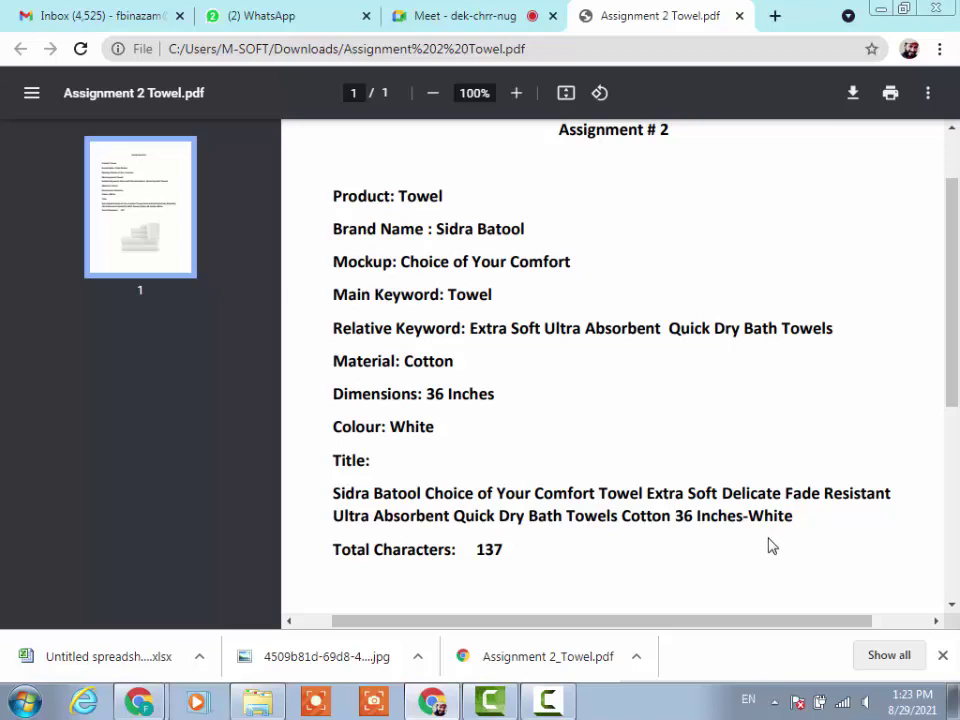
scroll(793, 501, "down", 4)
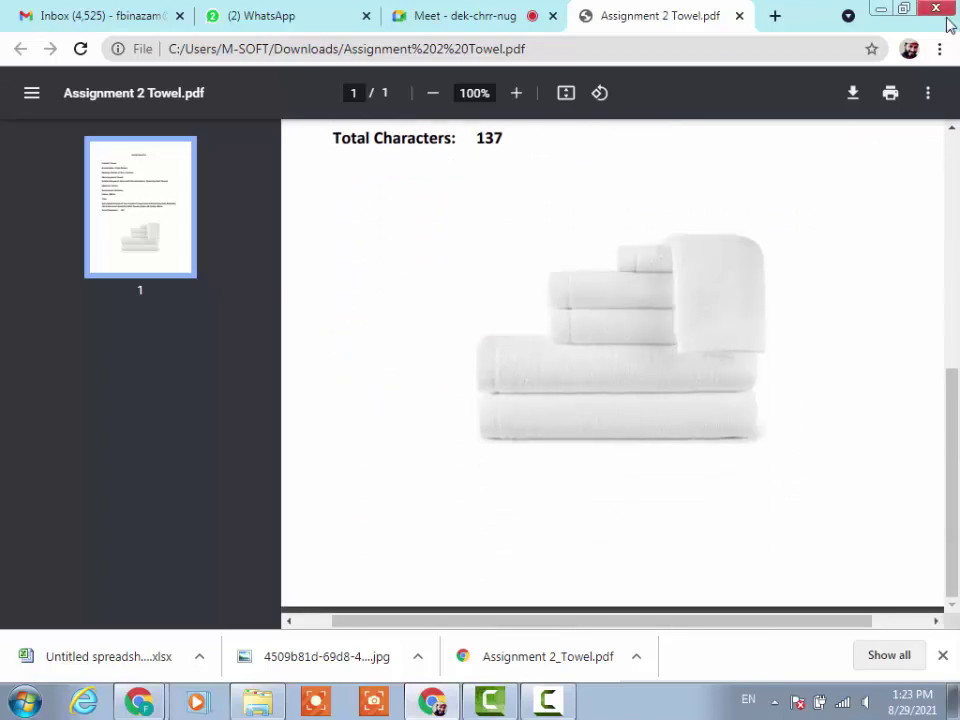
- Close the reviewed PDF and open Assignment 2_Towel.pdf from the Downloads folder
left_click(740, 16)
left_click(275, 700)
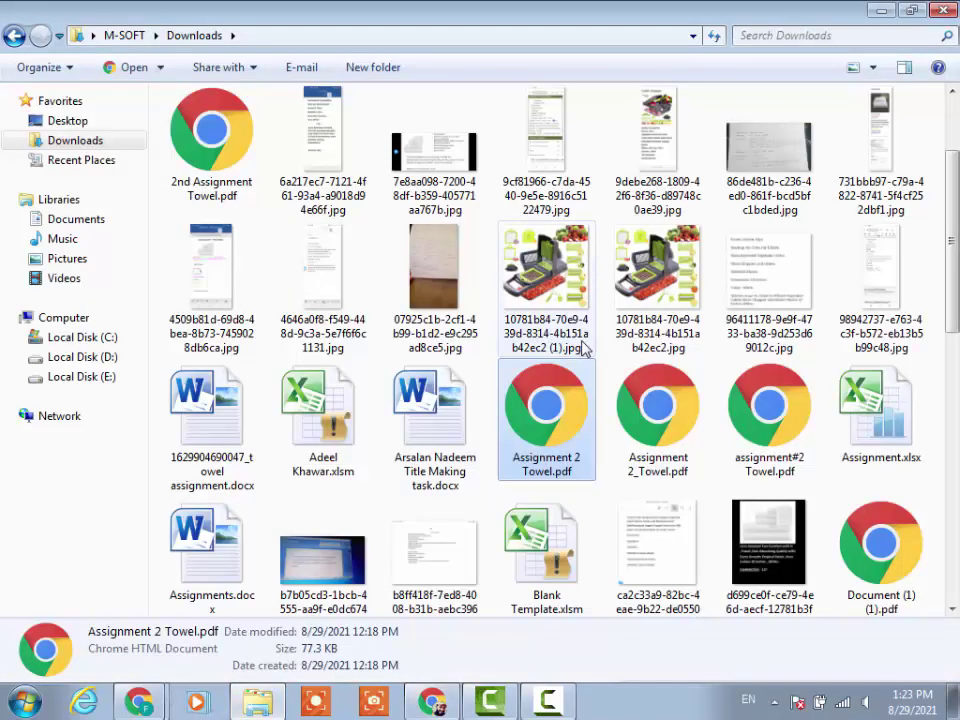
double_click(671, 407)
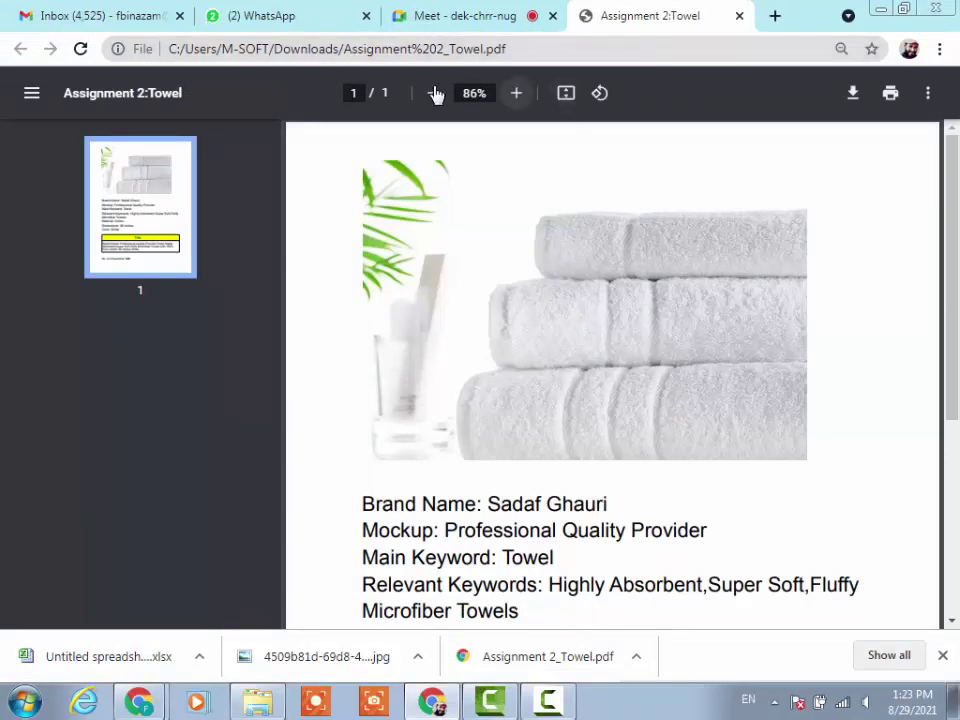
- Enlarge the PDF to 90% and review its brand details, keywords, boxed title and number of characters
left_click(516, 93)
scroll(632, 322, "down", 3)
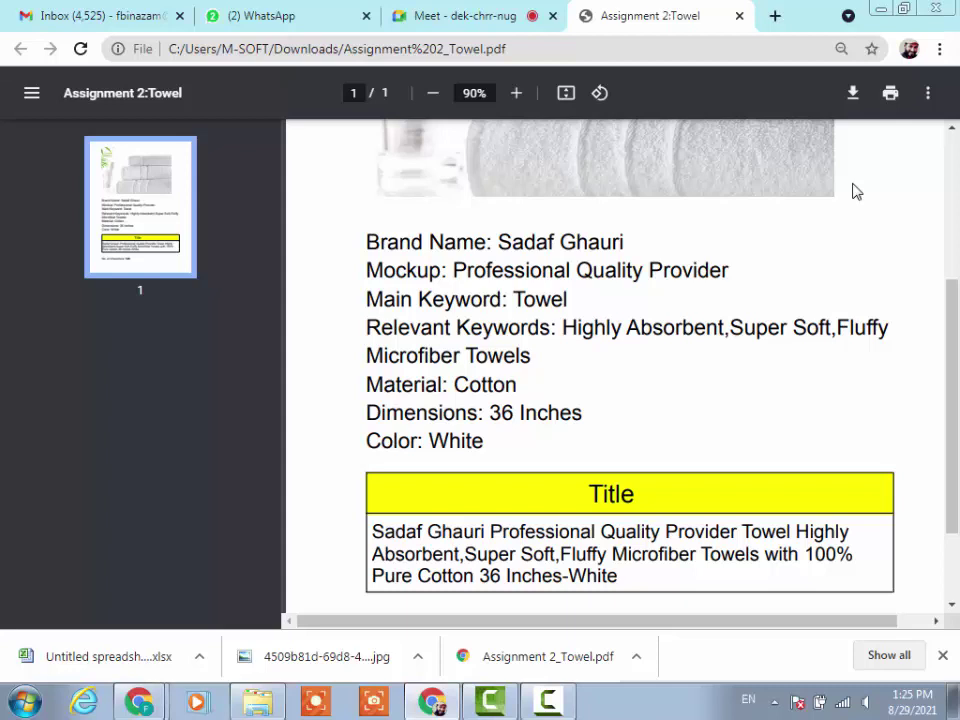
scroll(746, 310, "down", 2)
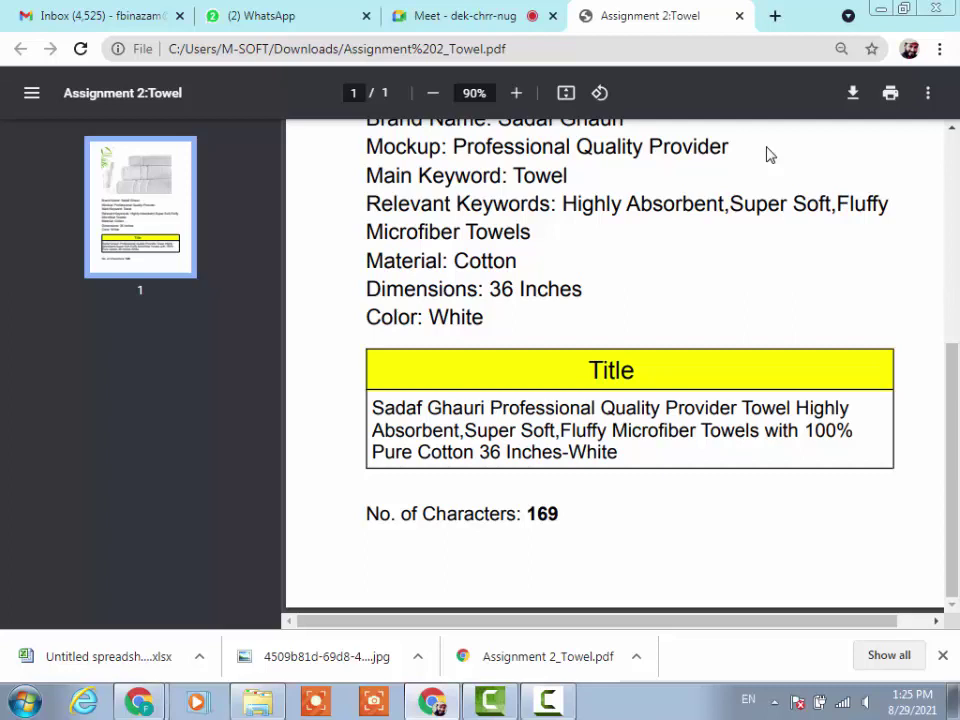
- Close this PDF and open assignment#2 Towel.pdf from the Downloads folder
left_click(739, 16)
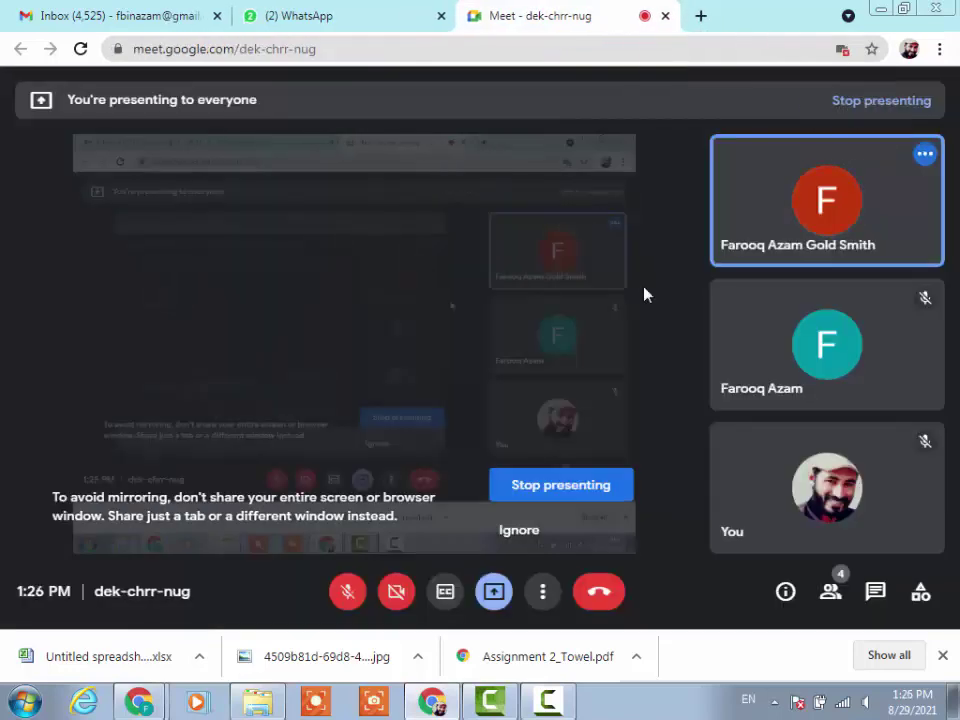
left_click(257, 701)
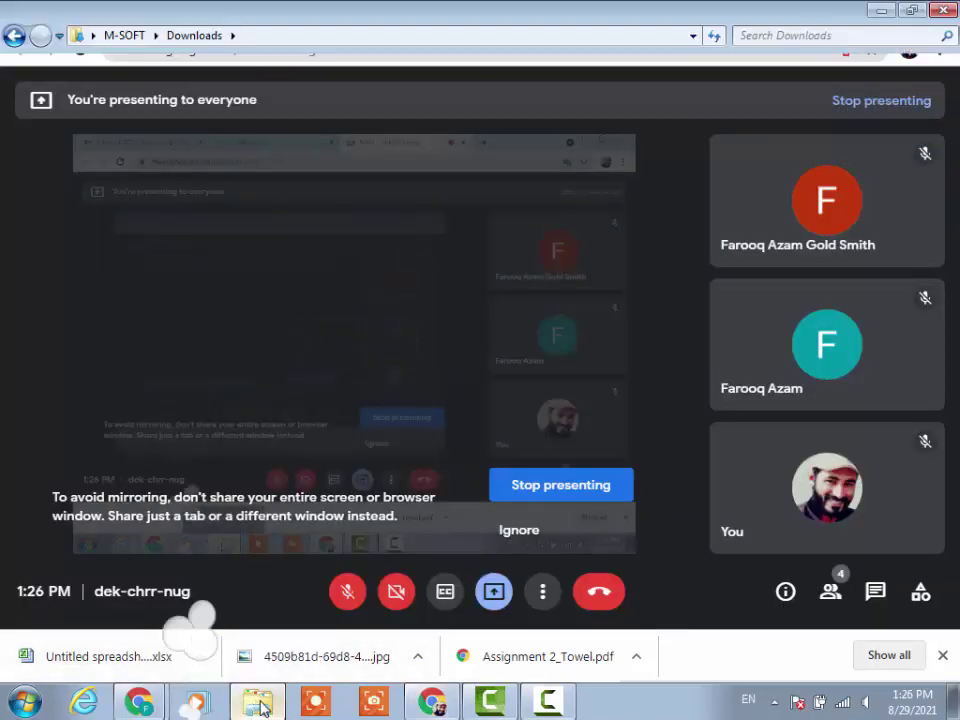
double_click(786, 447)
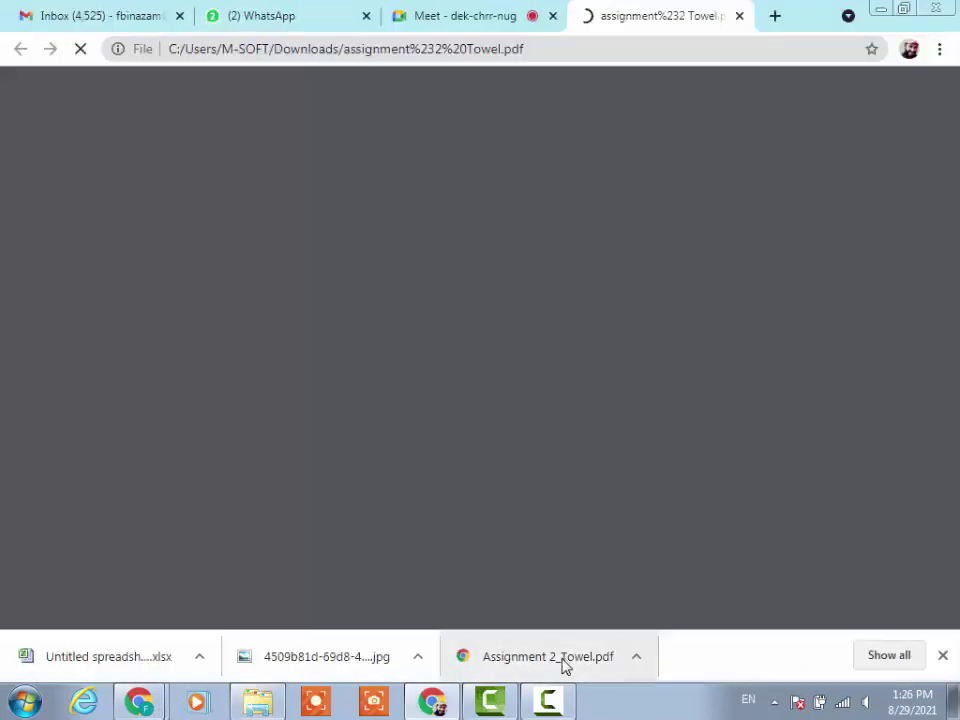
- Review the note's brand, mockup, keywords, material, dimension and color, and its title with the character and word counts
mouse_move(430, 706)
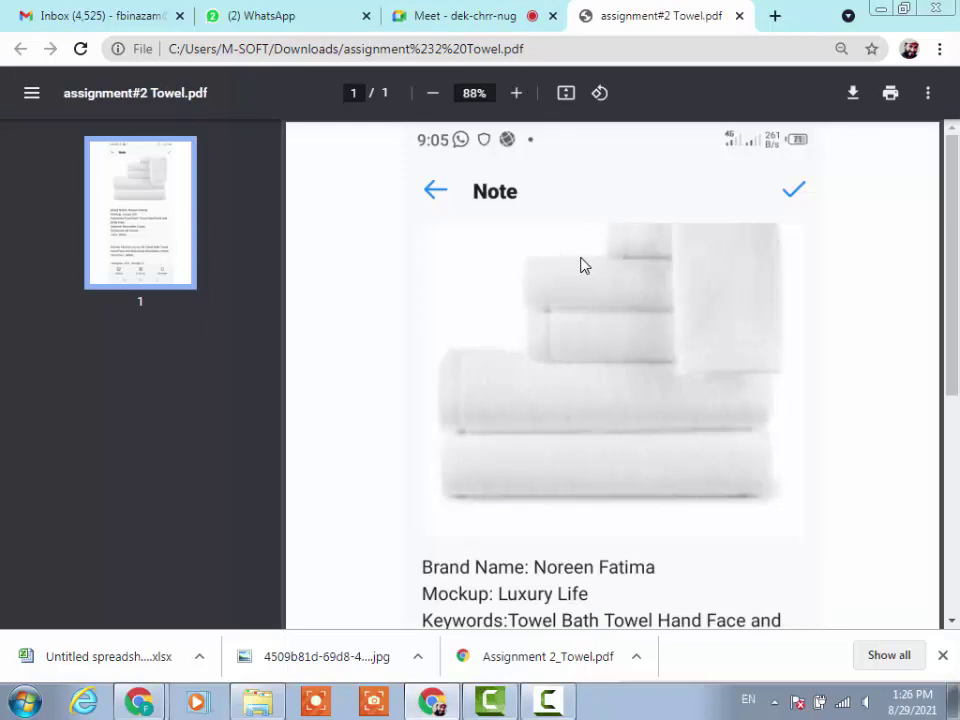
scroll(580, 266, "down", 3)
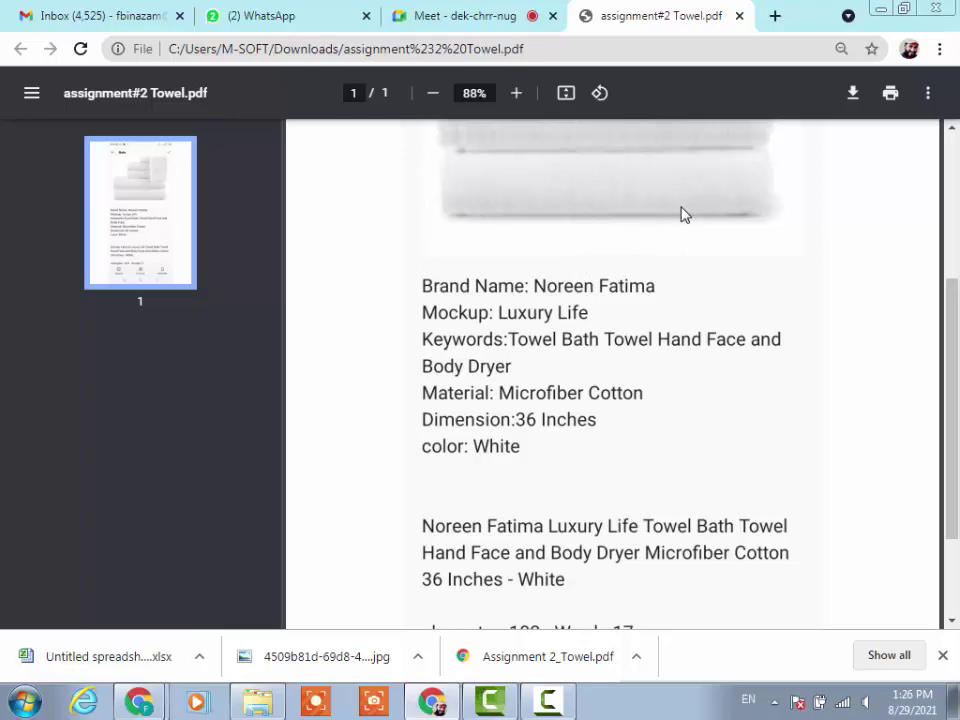
scroll(688, 282, "down", 2)
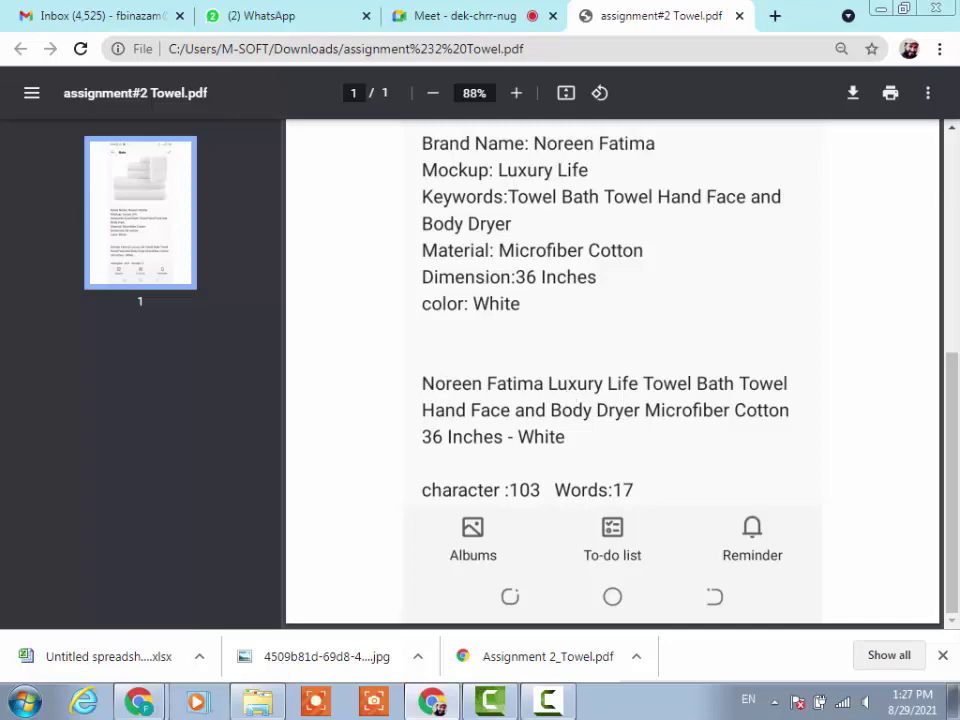
- Close the PDF, open Assignment.xlsx from Downloads and enable editing for the workbook
left_click(741, 17)
left_click(262, 708)
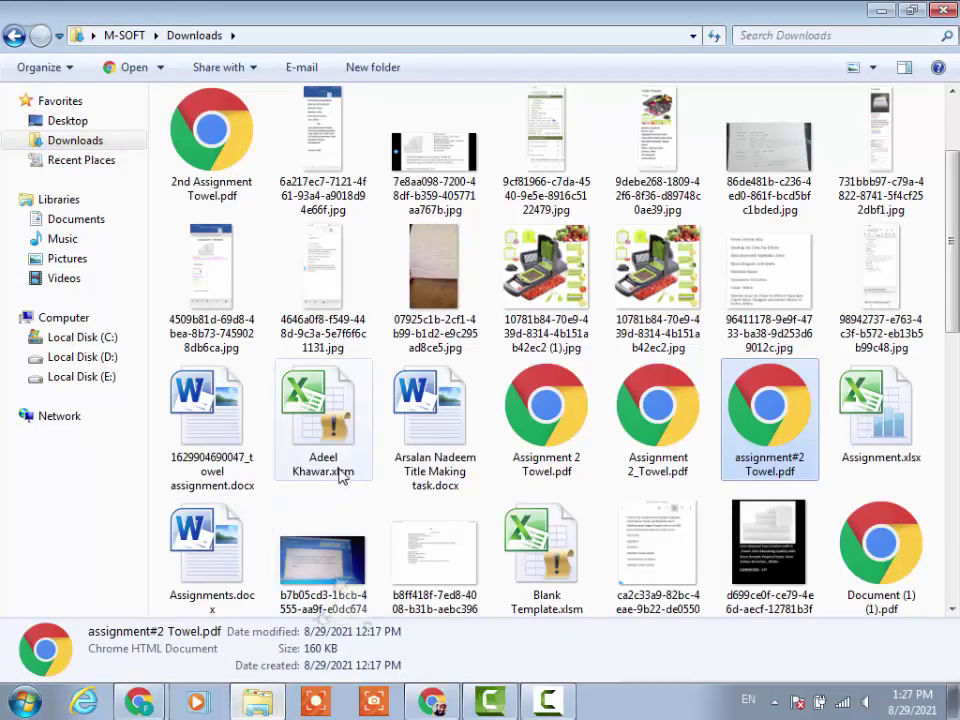
left_click(868, 421)
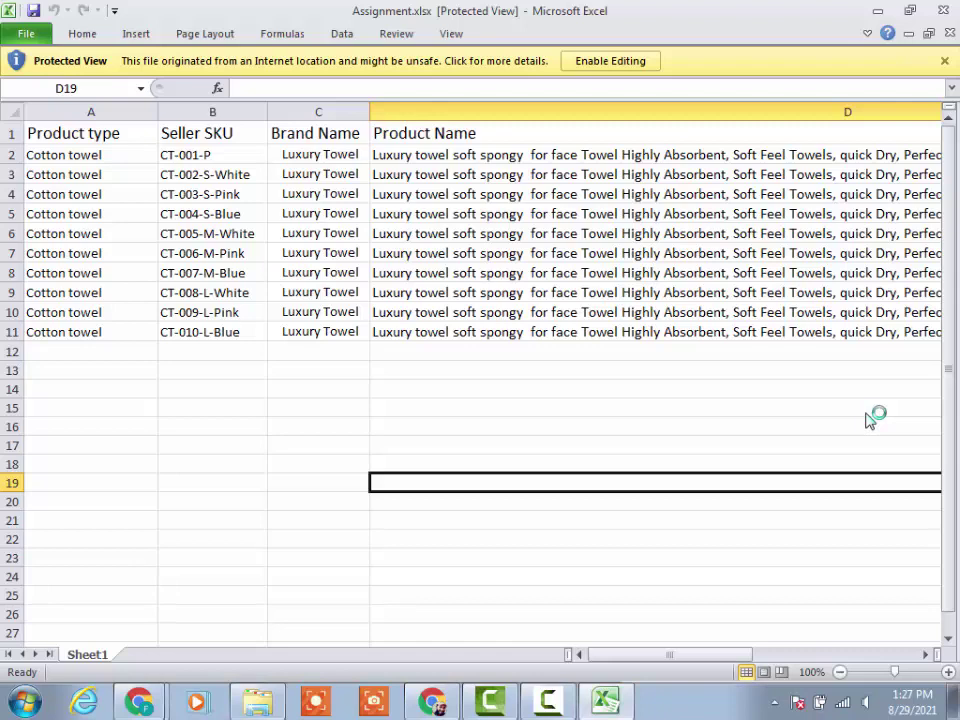
left_click(624, 60)
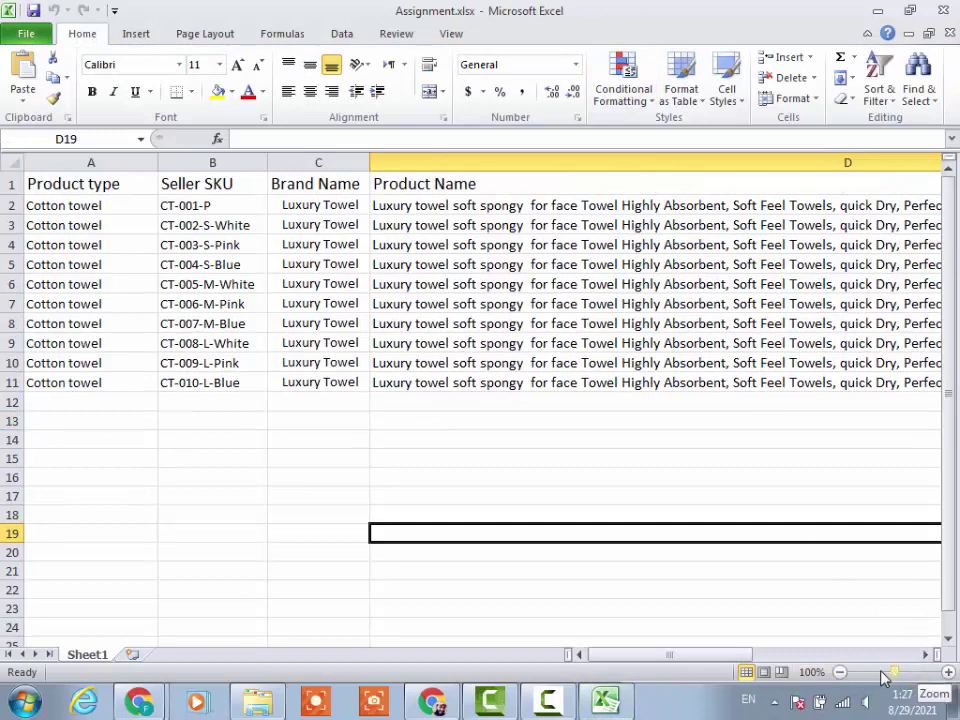
- Set Sheet1's zoom to 120% and review the Product type, Seller SKU, Brand Name and Product Name columns
left_click(947, 673)
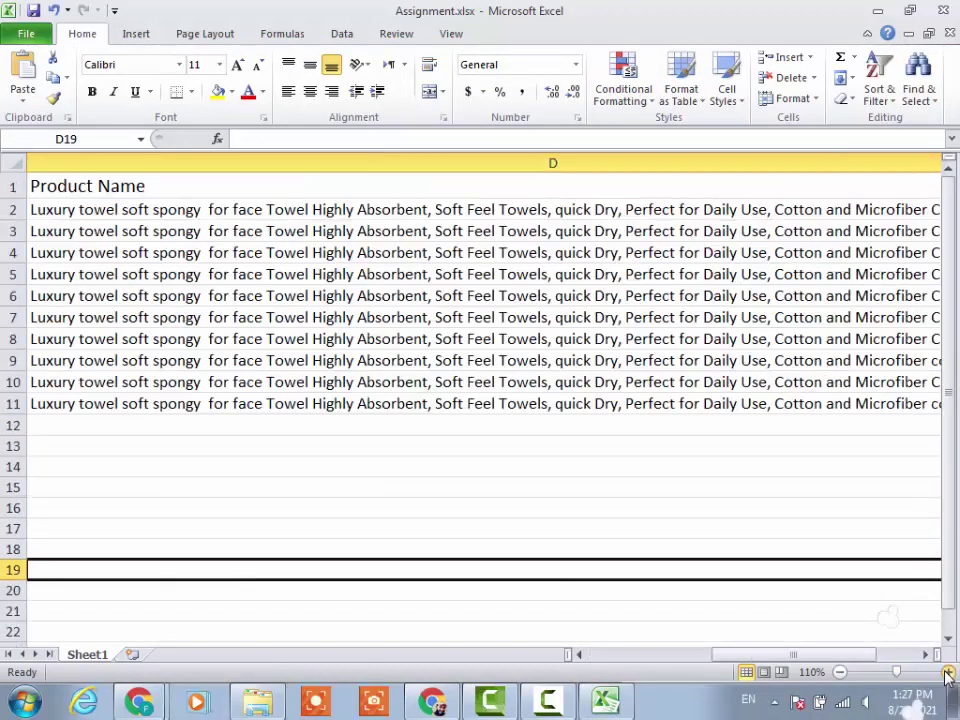
left_click(947, 673)
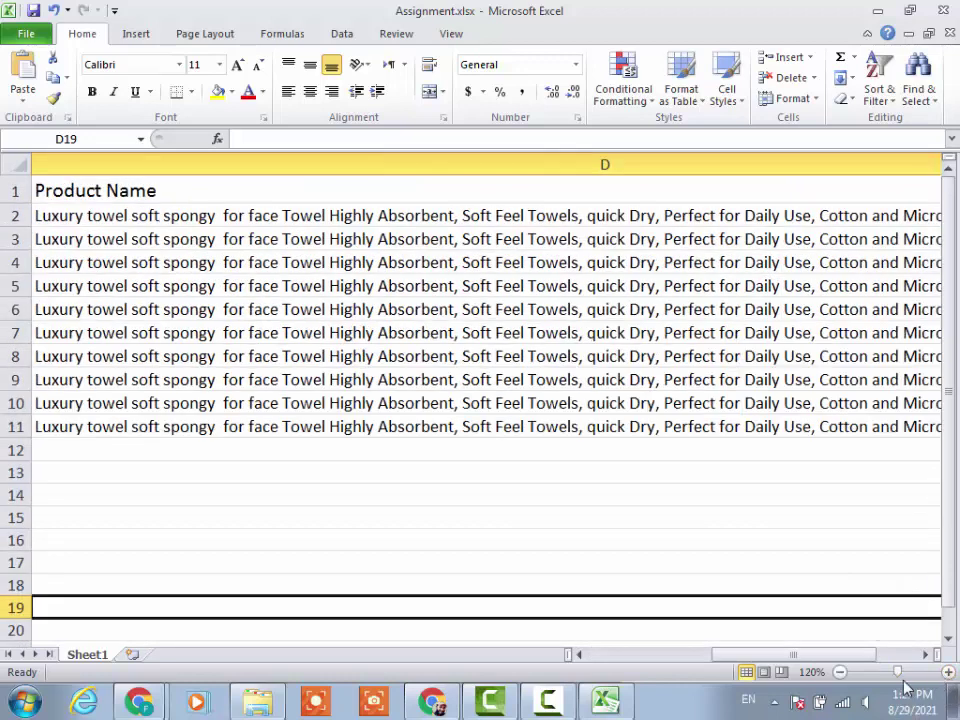
left_click(840, 673)
left_click(840, 673)
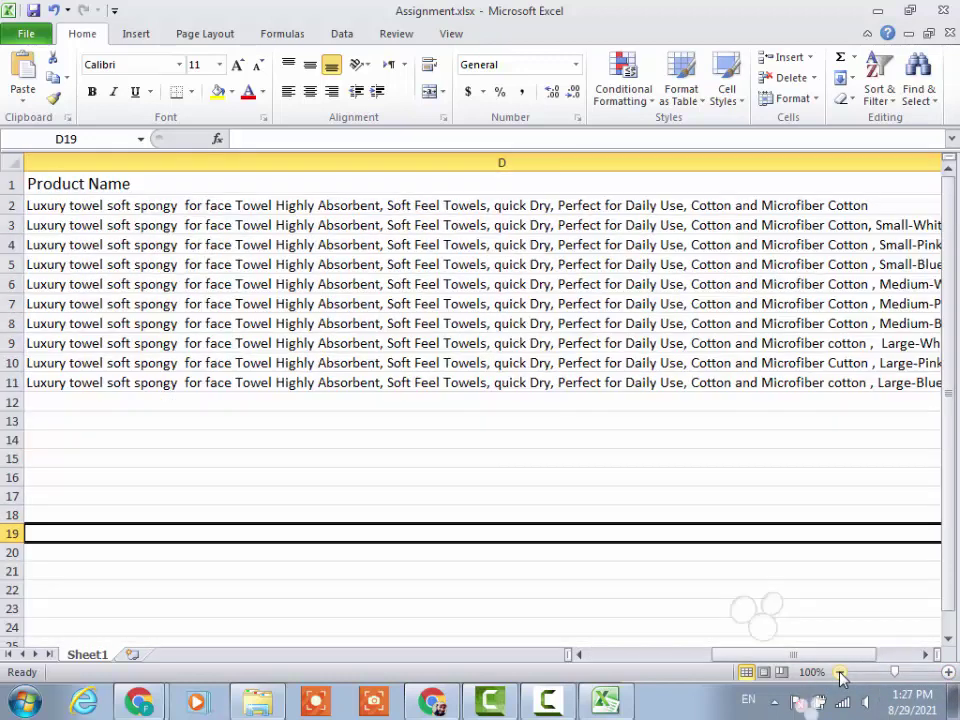
left_click(840, 673)
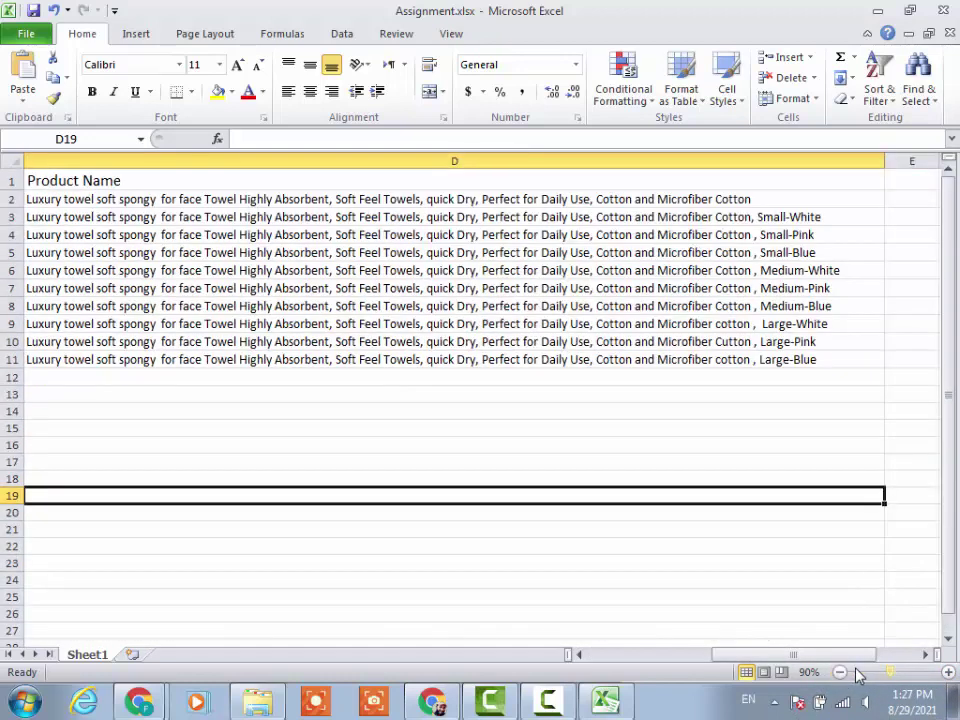
left_click(947, 673)
left_click(947, 673)
left_click(947, 673)
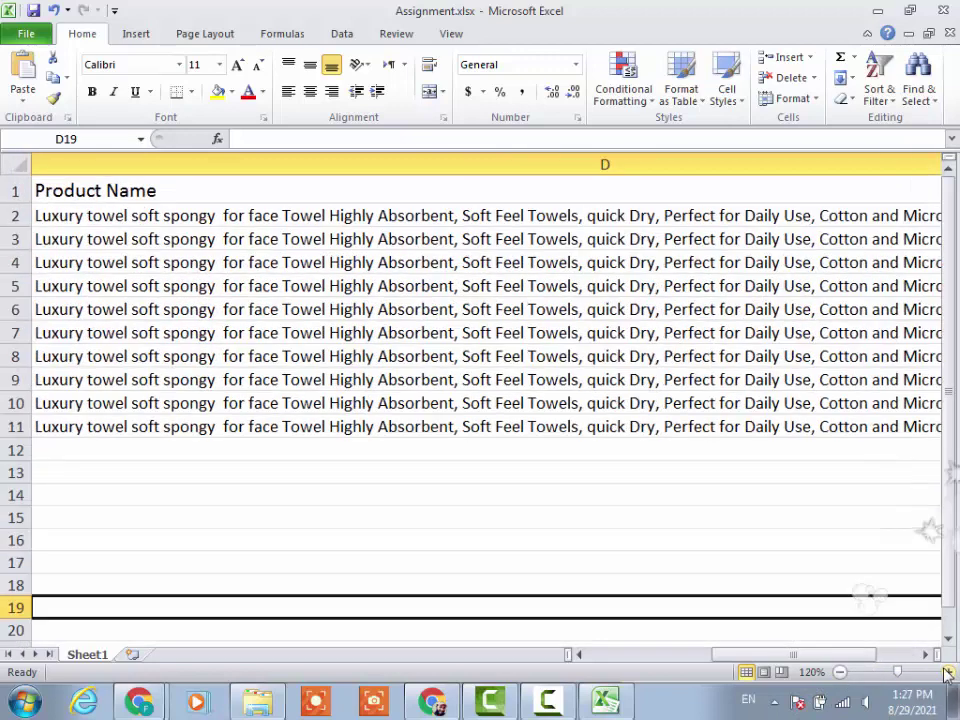
left_click(815, 671)
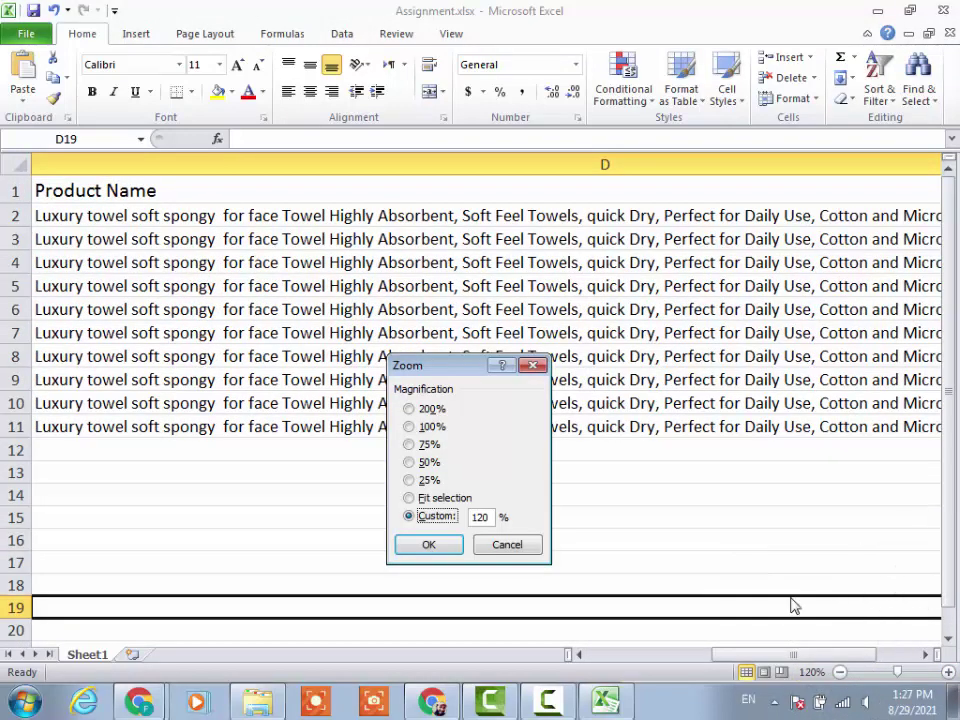
key("Escape")
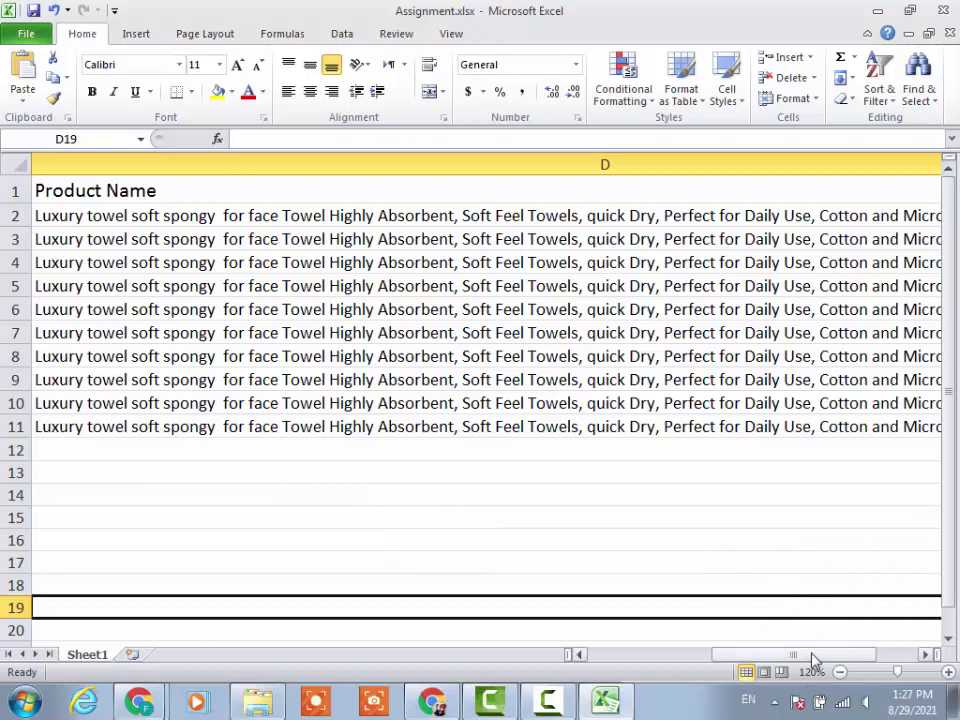
left_click_drag(813, 660, 658, 664)
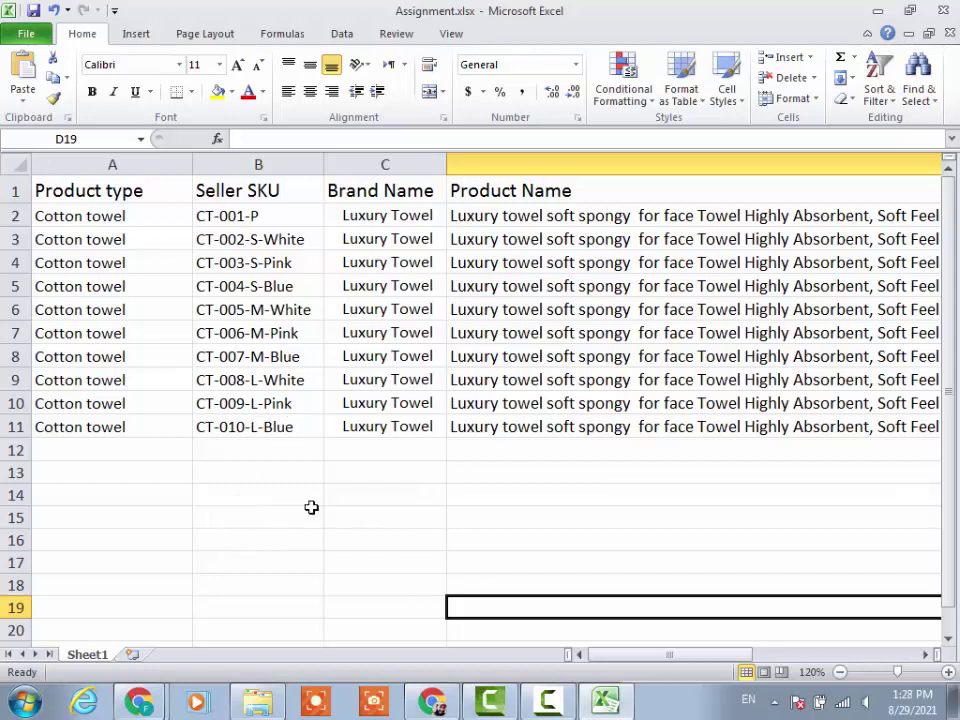
- Change the Seller SKU in B3 to CT-001-S-White and the one in B4 to CT-001-S-Pink
left_click(603, 663)
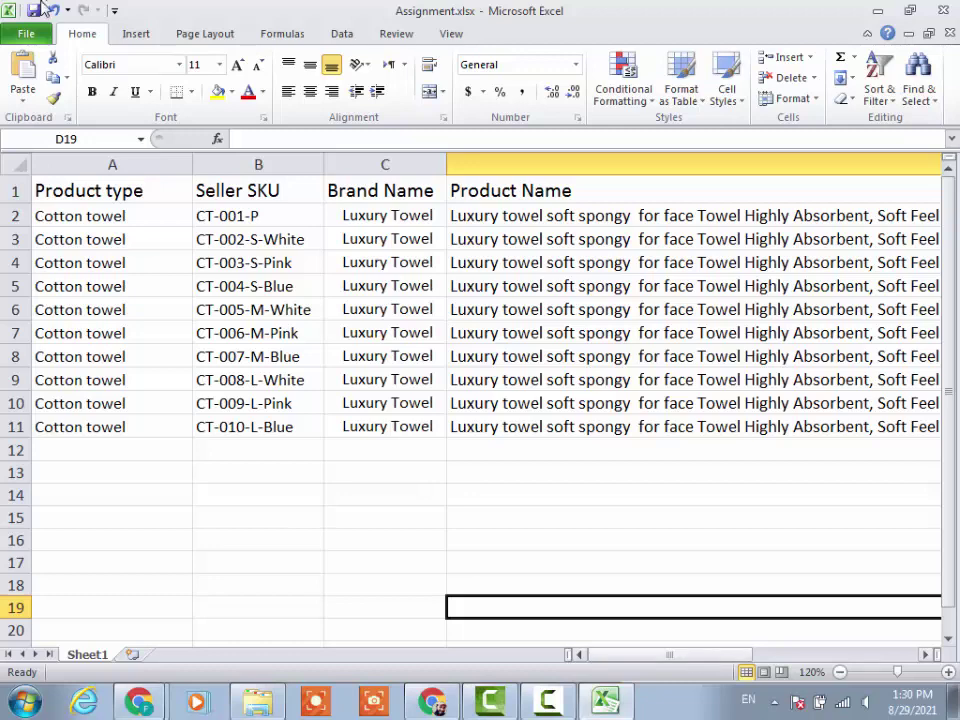
left_click(239, 220)
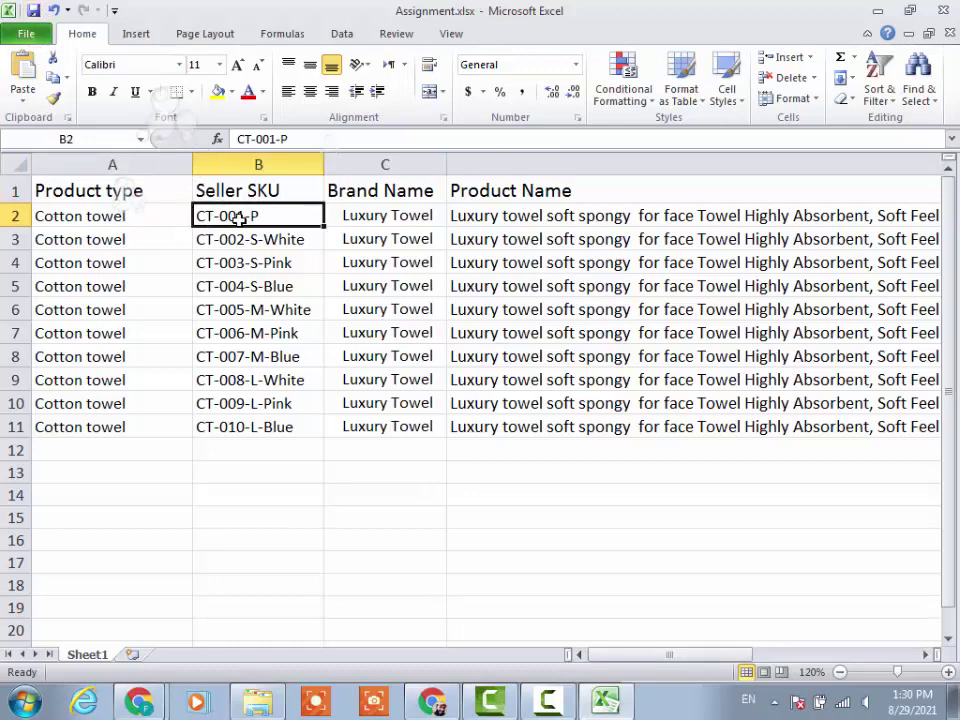
double_click(241, 221)
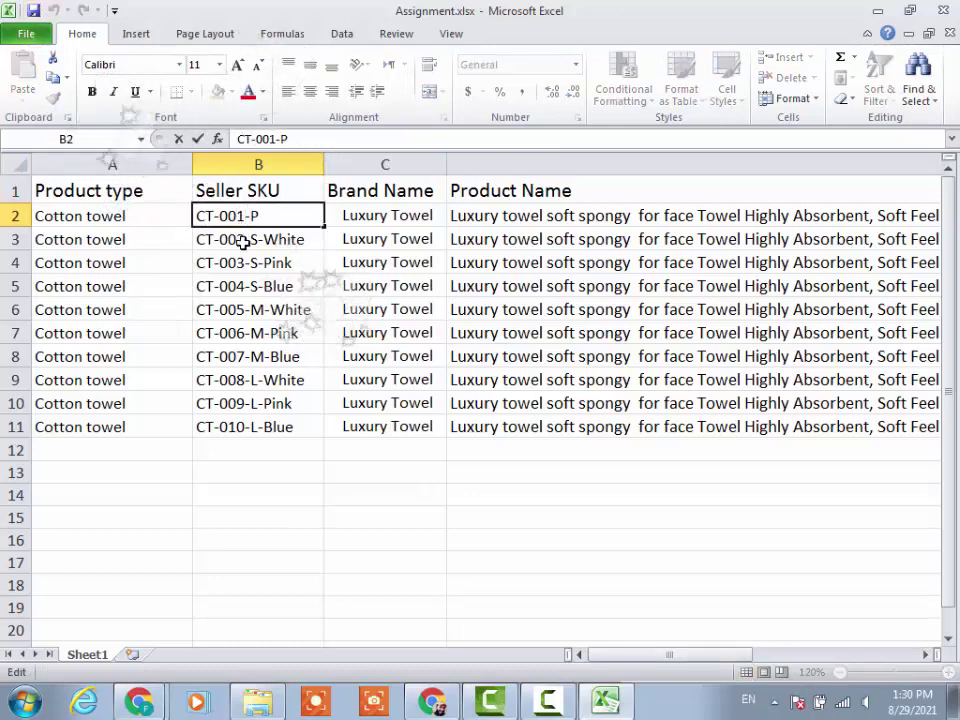
double_click(247, 240)
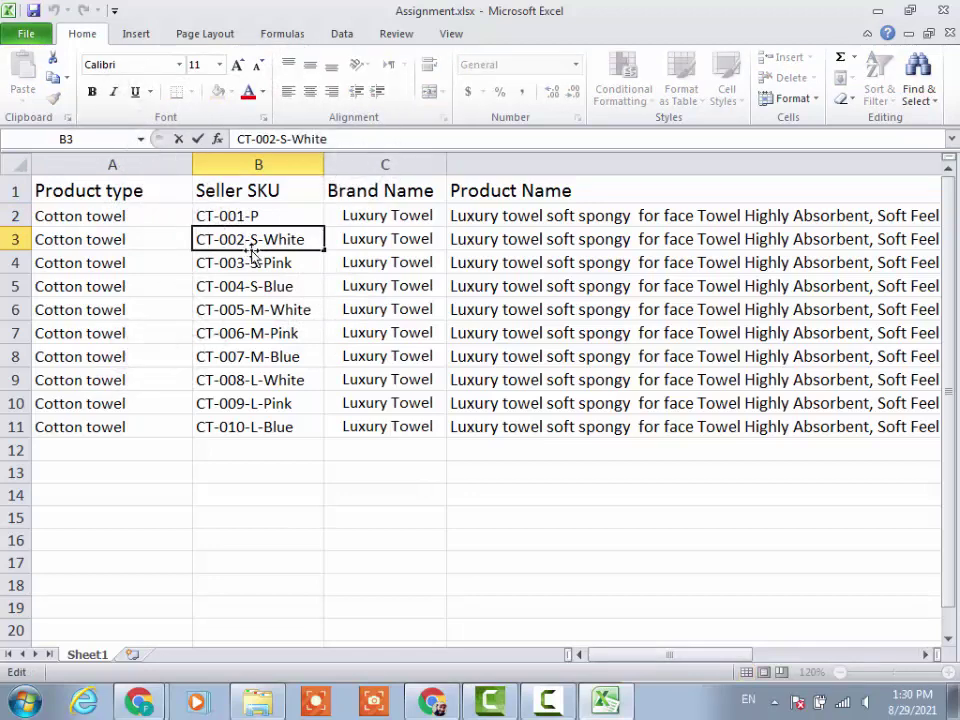
key("BackSpace")
type("1")
left_click(247, 256)
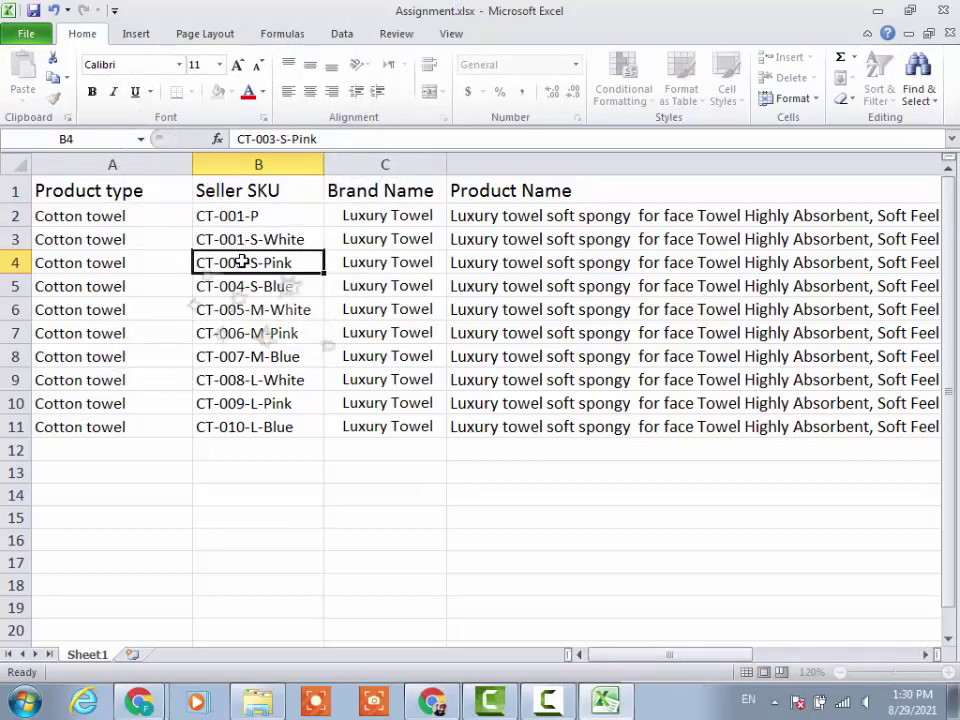
double_click(243, 262)
key("BackSpace")
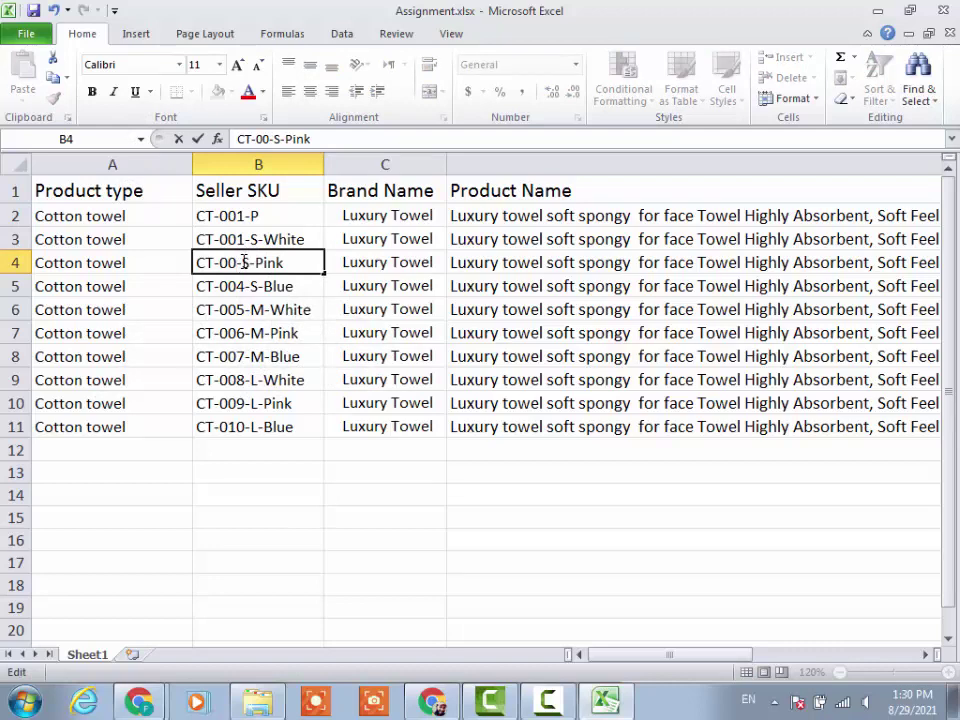
type("1")
- Change the Seller SKU in B5 to CT-00-S-Blue and the one in B6 to CT-001-M-White
left_click(245, 288)
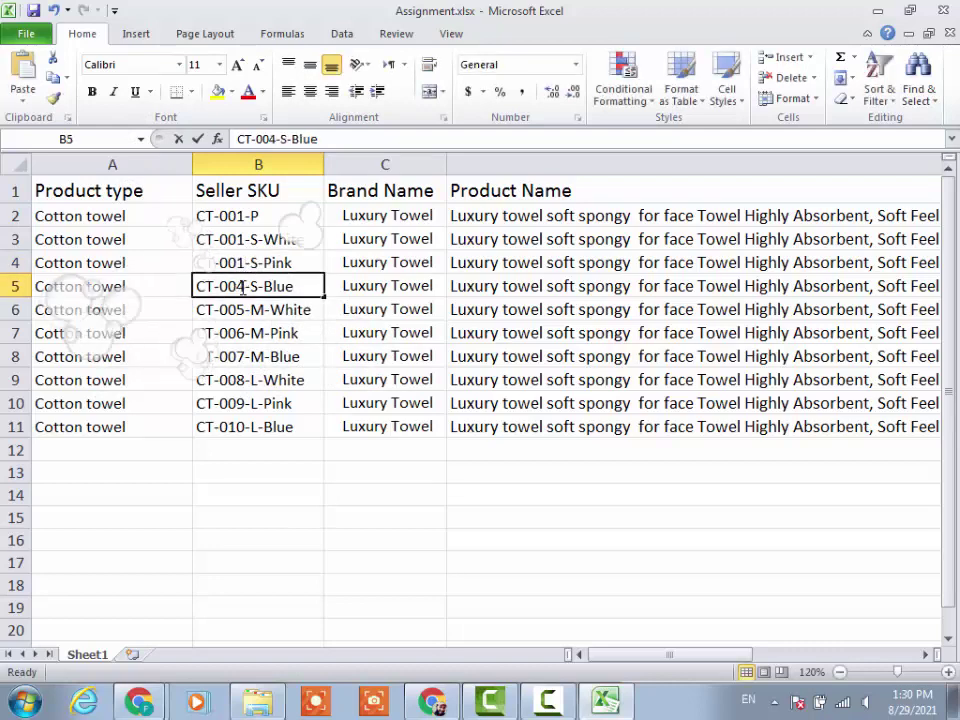
double_click(241, 287)
key("BackSpace")
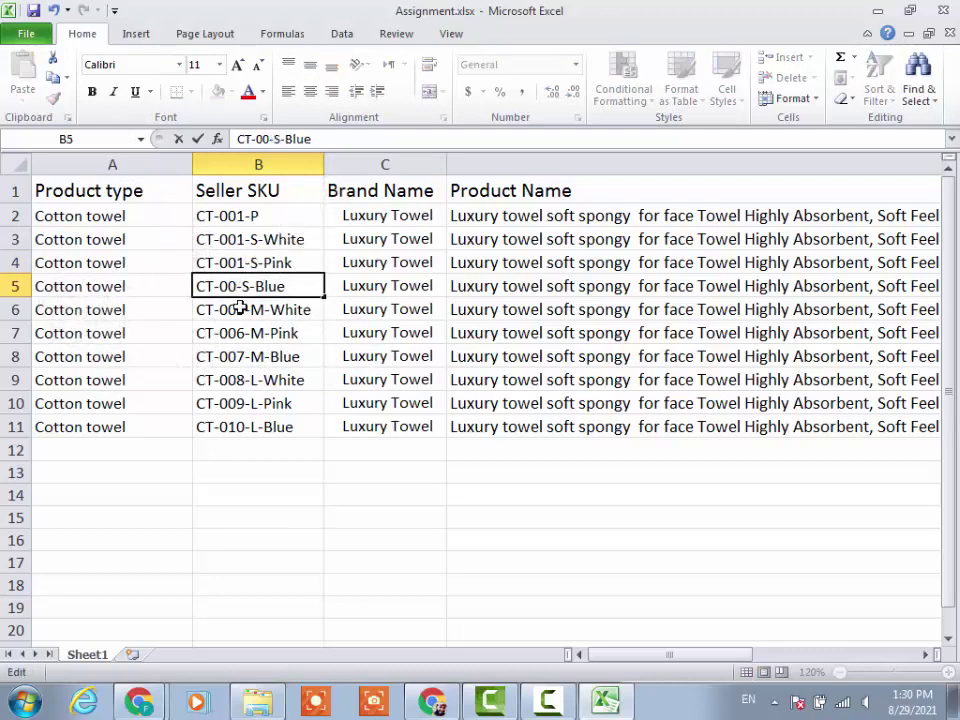
left_click(238, 307)
double_click(243, 310)
key("BackSpace")
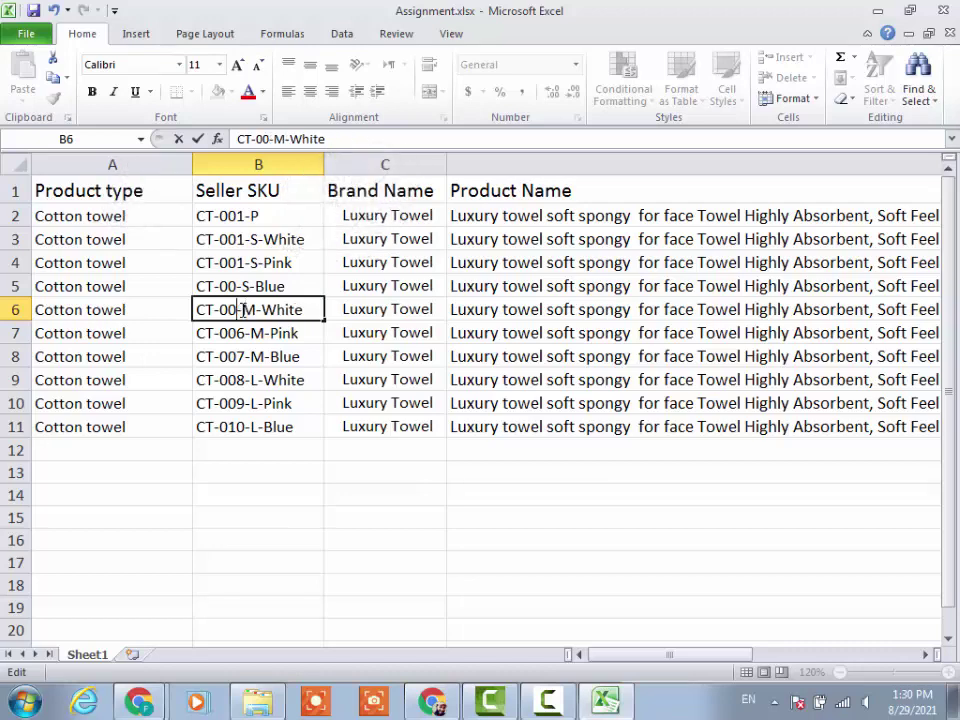
type("1")
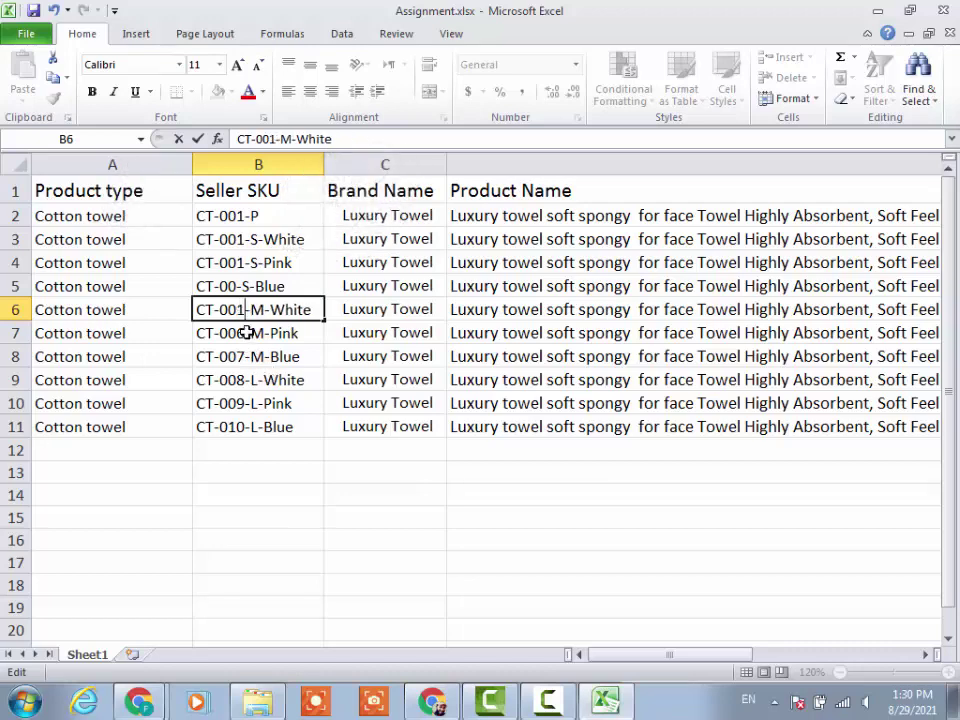
- Change the Seller SKU in B7 to CT-001-M-Pink and the one in B8 to CT-001-M-Blue
double_click(242, 333)
key("BackSpace")
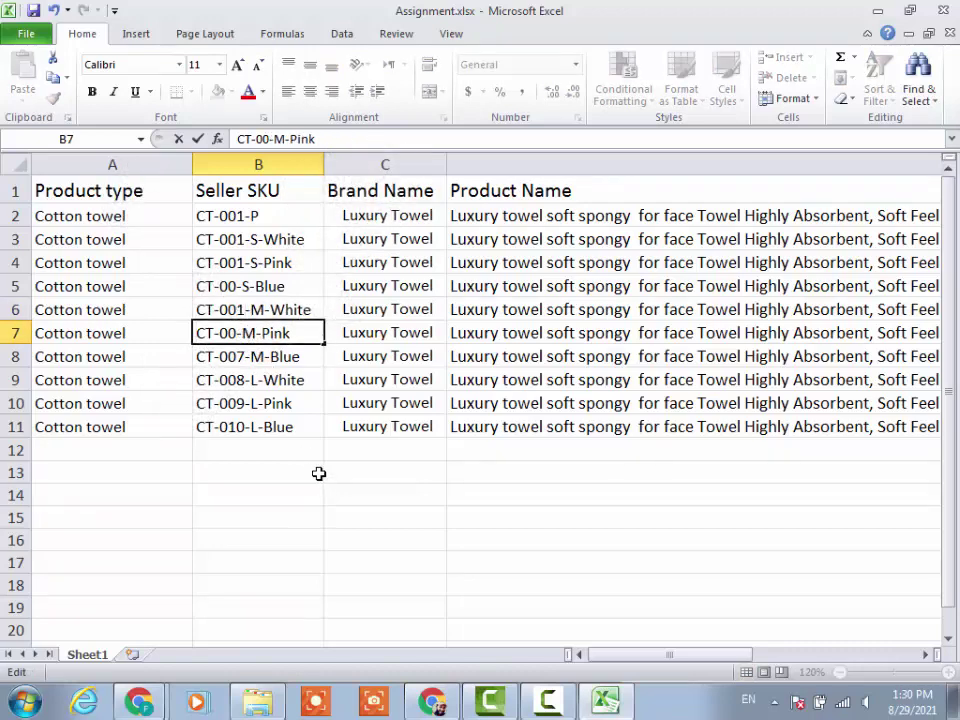
type("1")
double_click(249, 356)
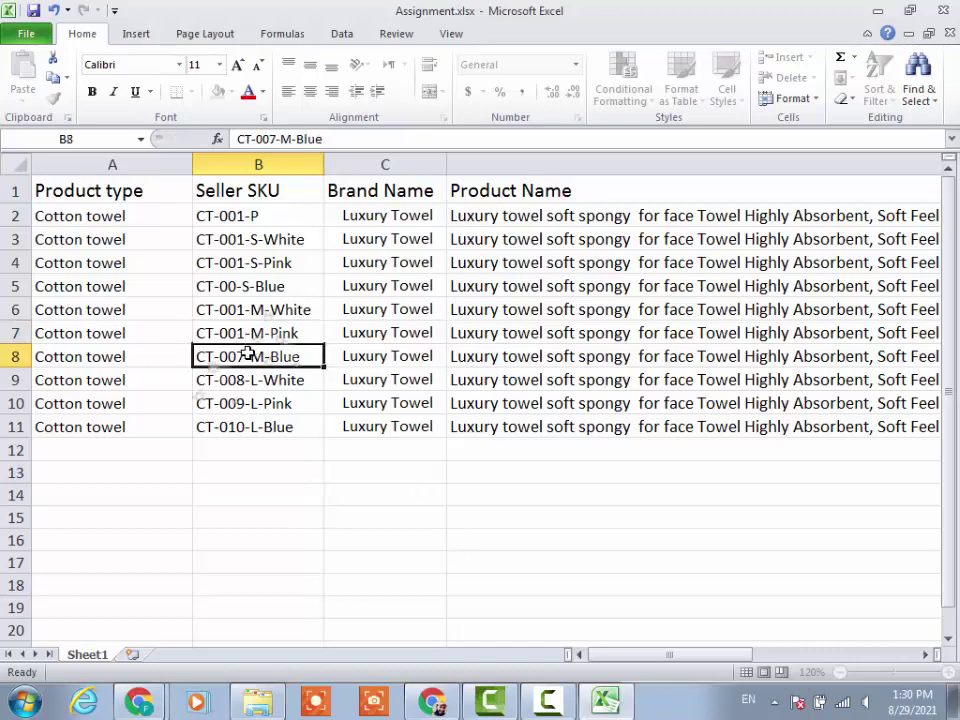
key("BackSpace")
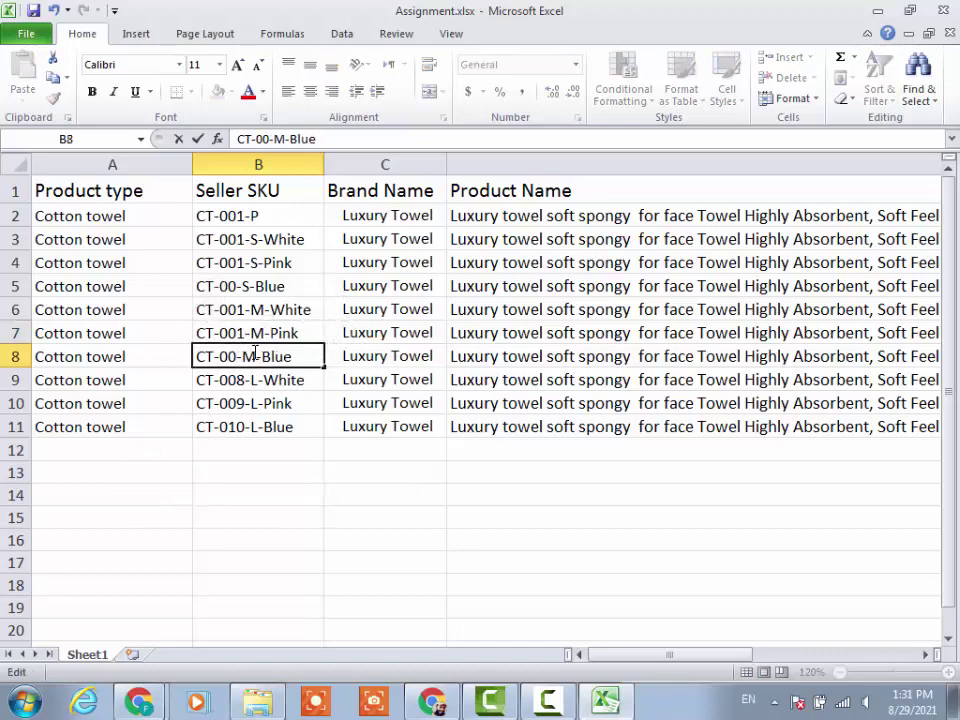
type("1")
- Change the Seller SKU in B9 to CT-001-L-White and the one in B10 to CT-001-L-Pink
double_click(249, 379)
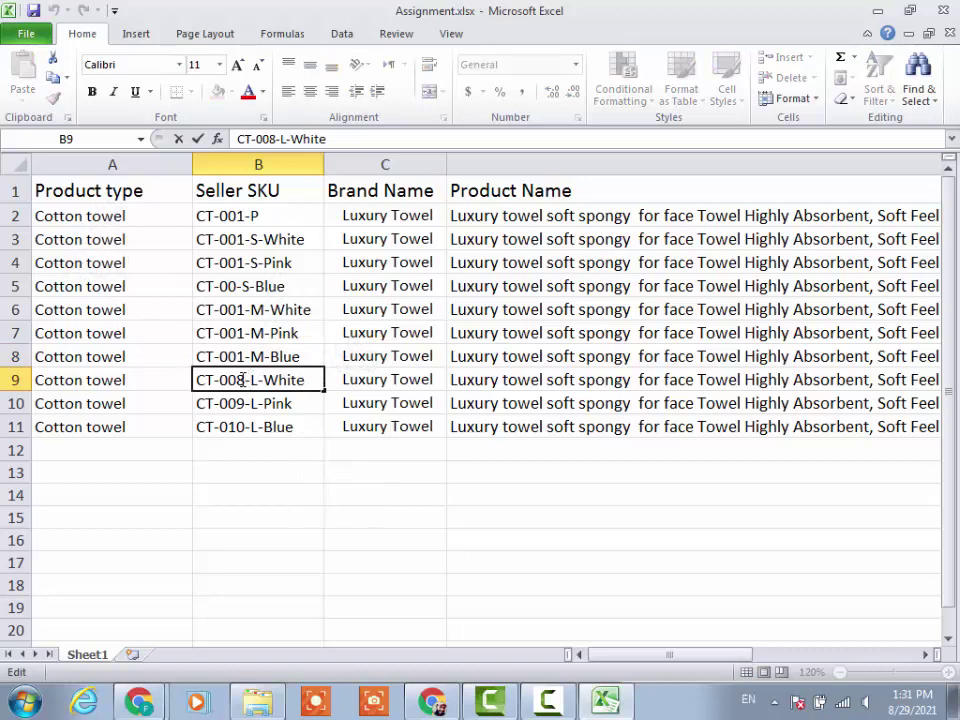
key("BackSpace")
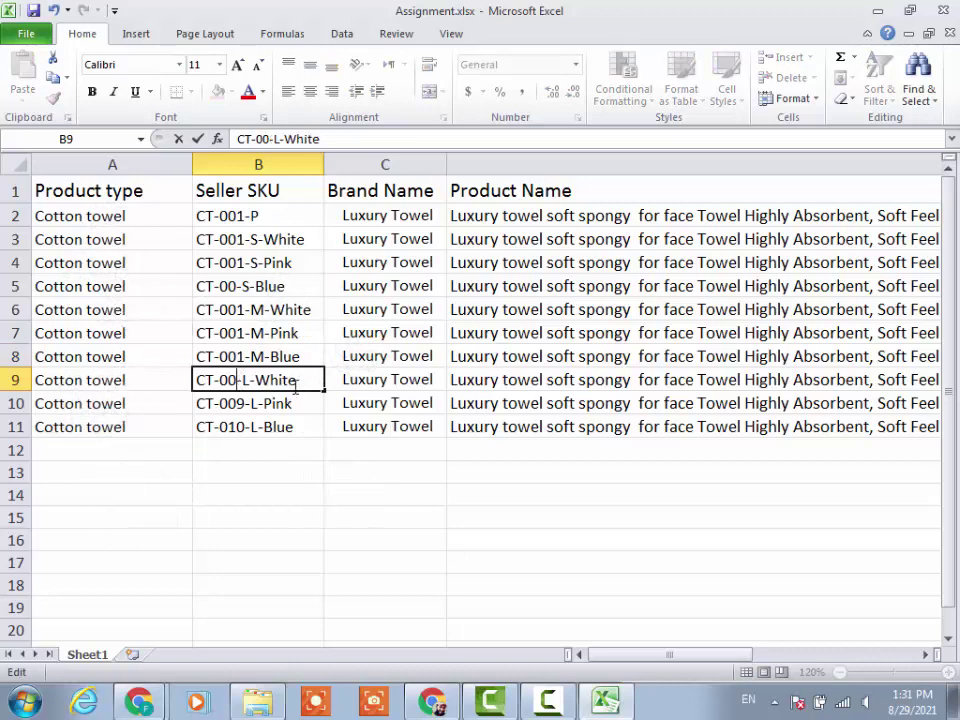
type("1")
double_click(244, 403)
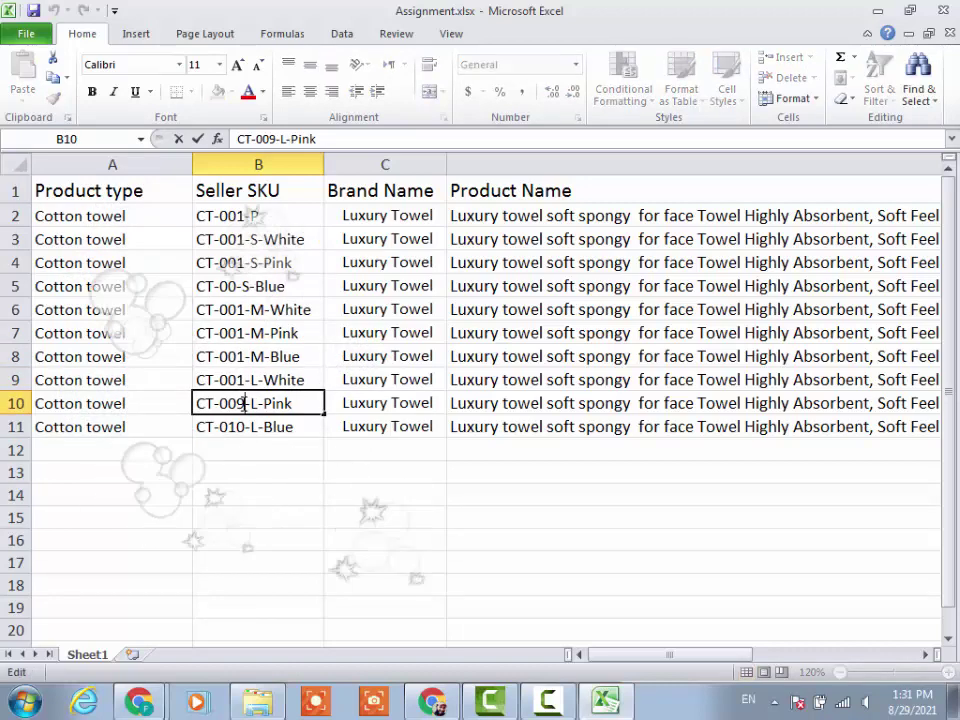
key("BackSpace")
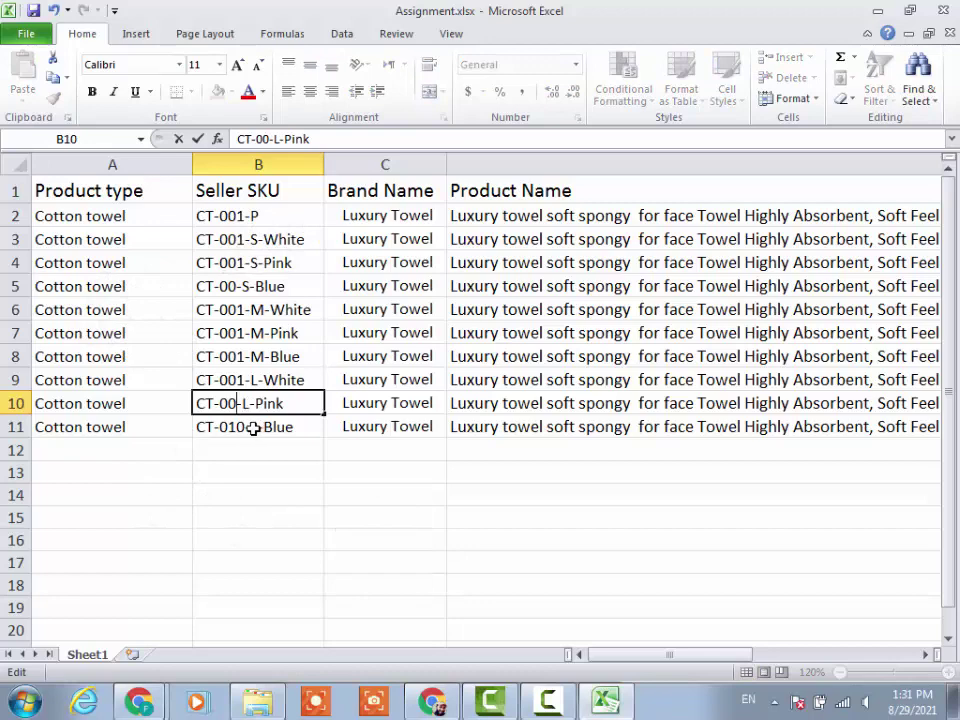
type("1")
- Change the Seller SKU in B11 to CT-001-L-Blue
double_click(254, 428)
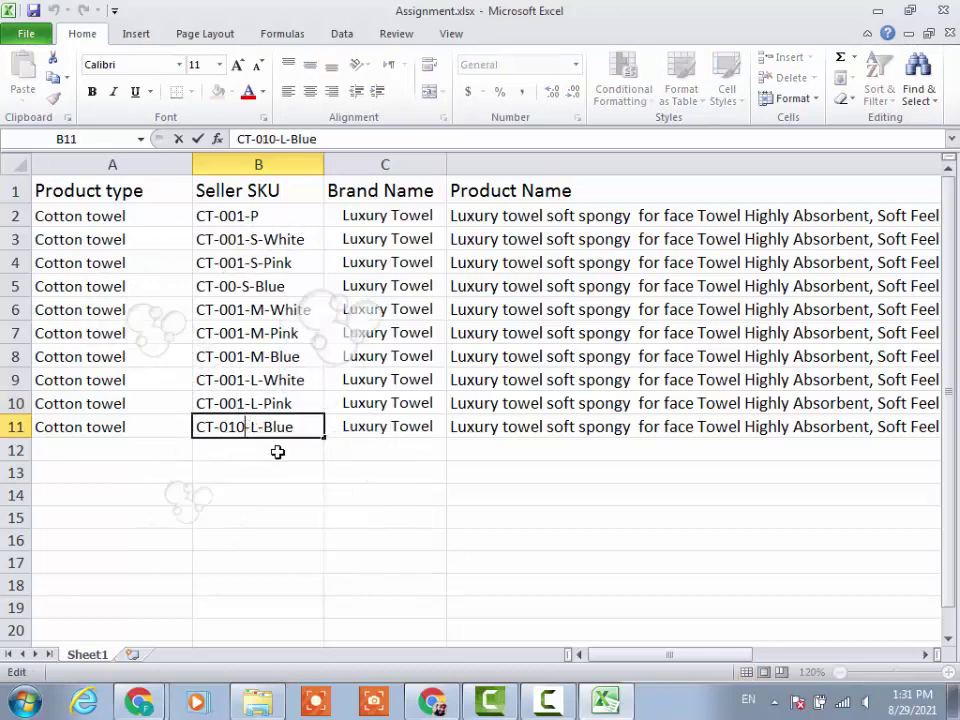
key("BackSpace")
key("BackSpace")
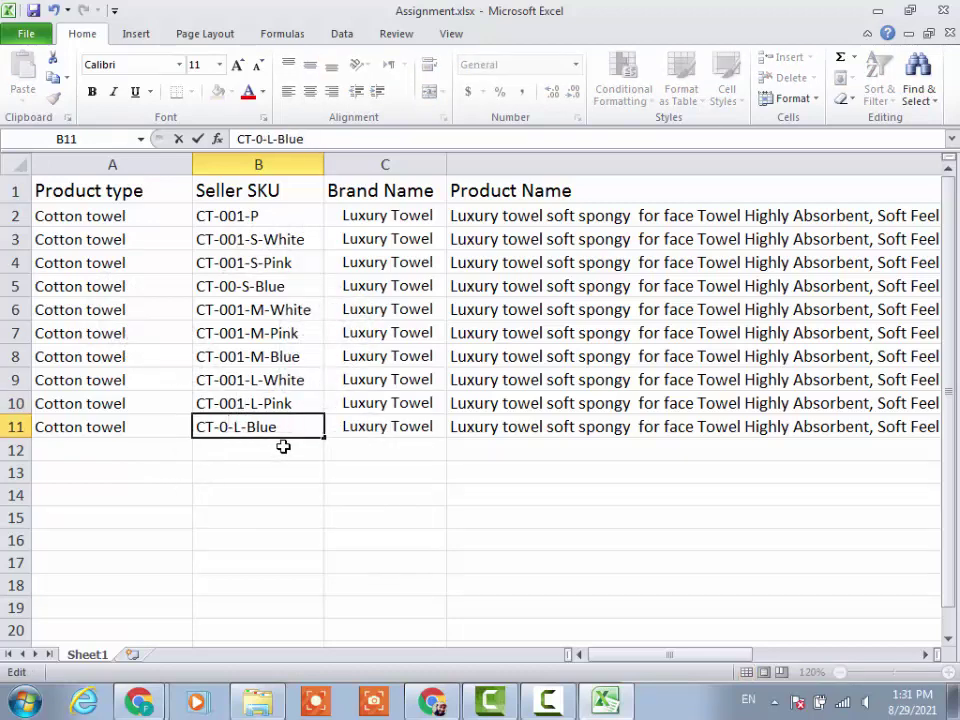
type("01")
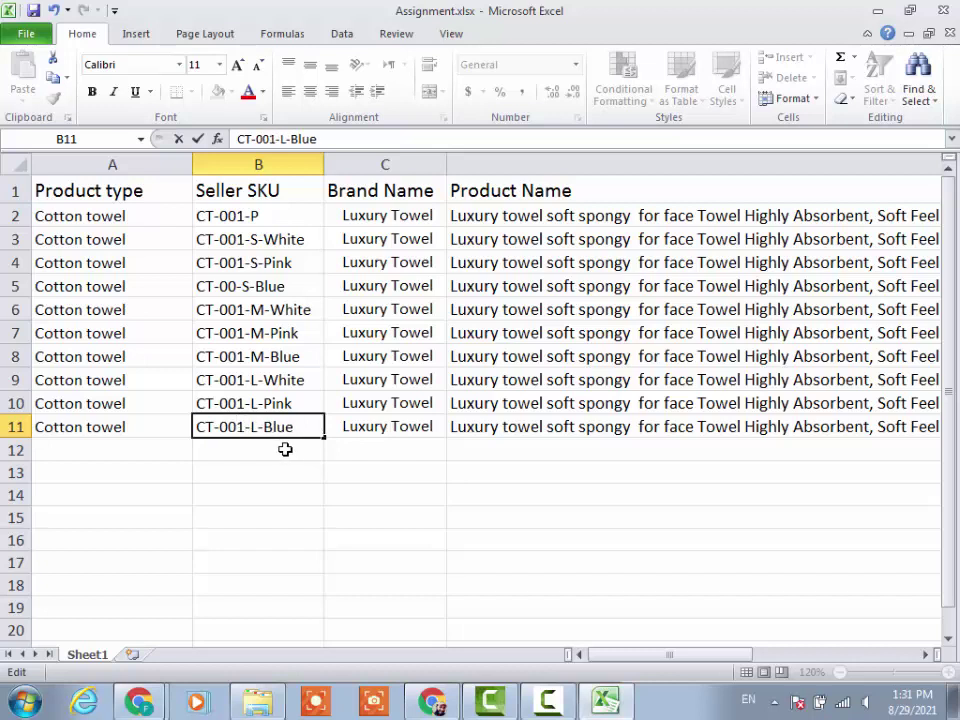
key("ctrl+Return")
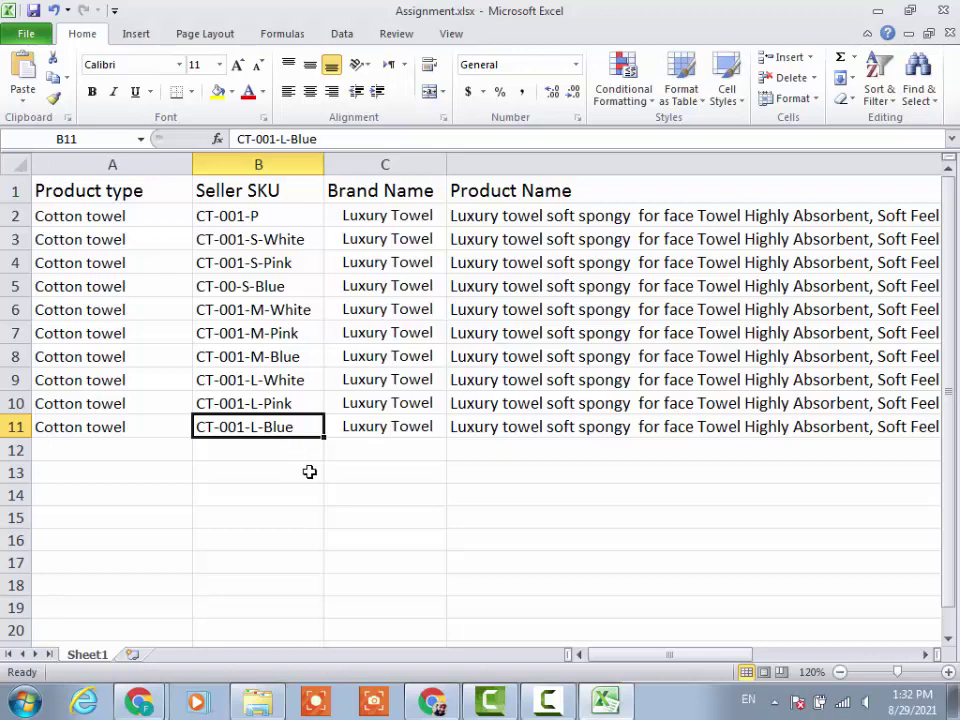
- Correct the Seller SKU in B5 to CT-001-S-Blue
double_click(239, 287)
type("1")
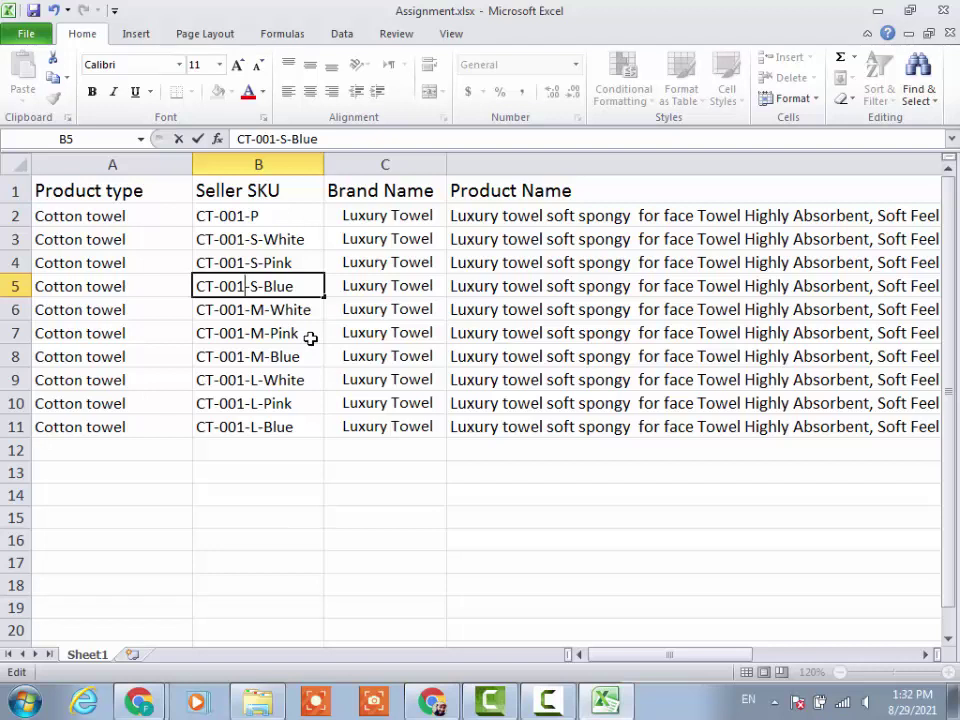
left_click(285, 456)
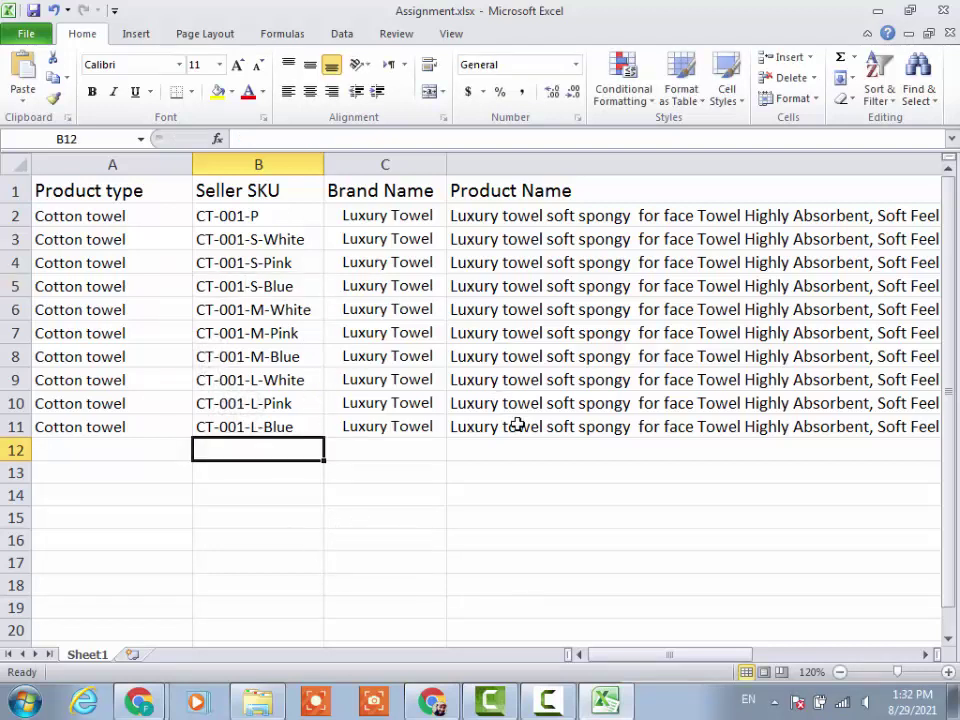
- Set the sheet's zoom to 80% and review the full Product Name titles in column D
left_click(930, 655)
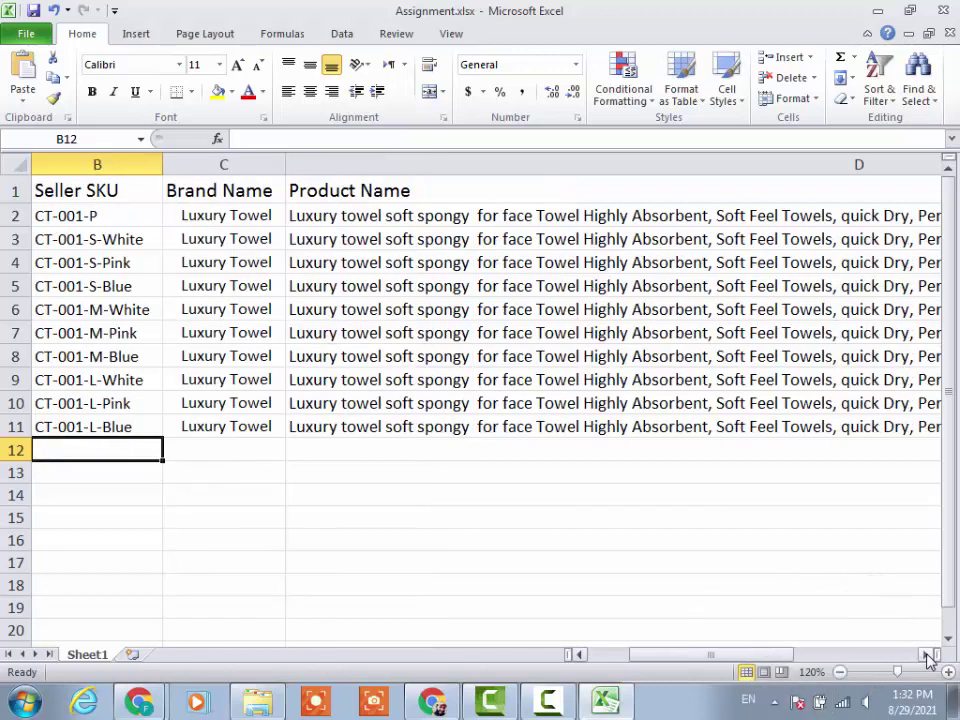
left_click(930, 655)
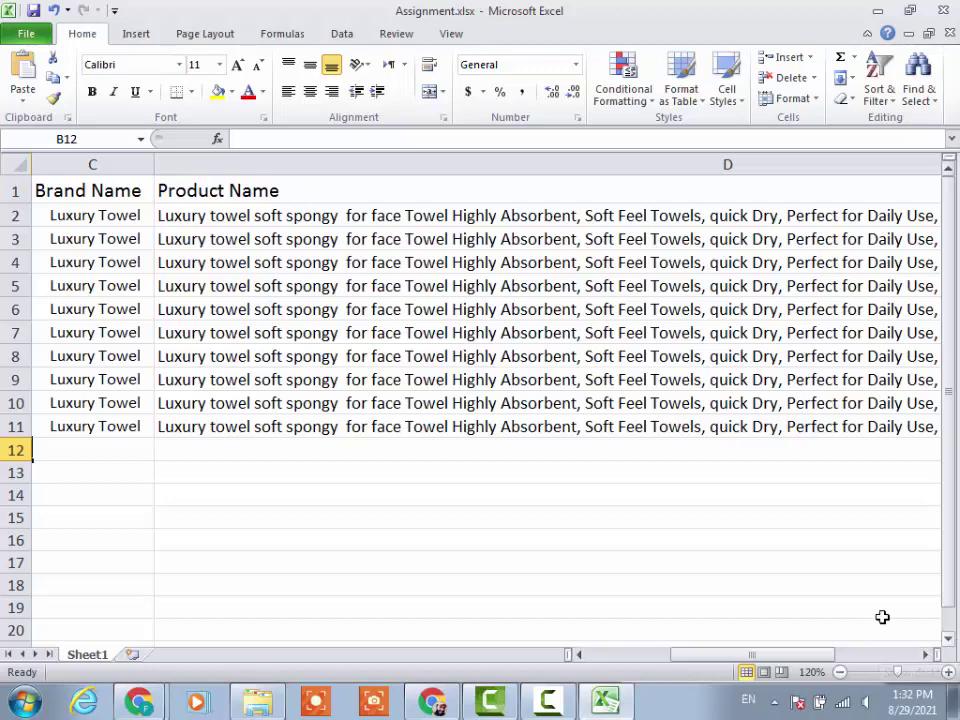
left_click(925, 654)
left_click(925, 654)
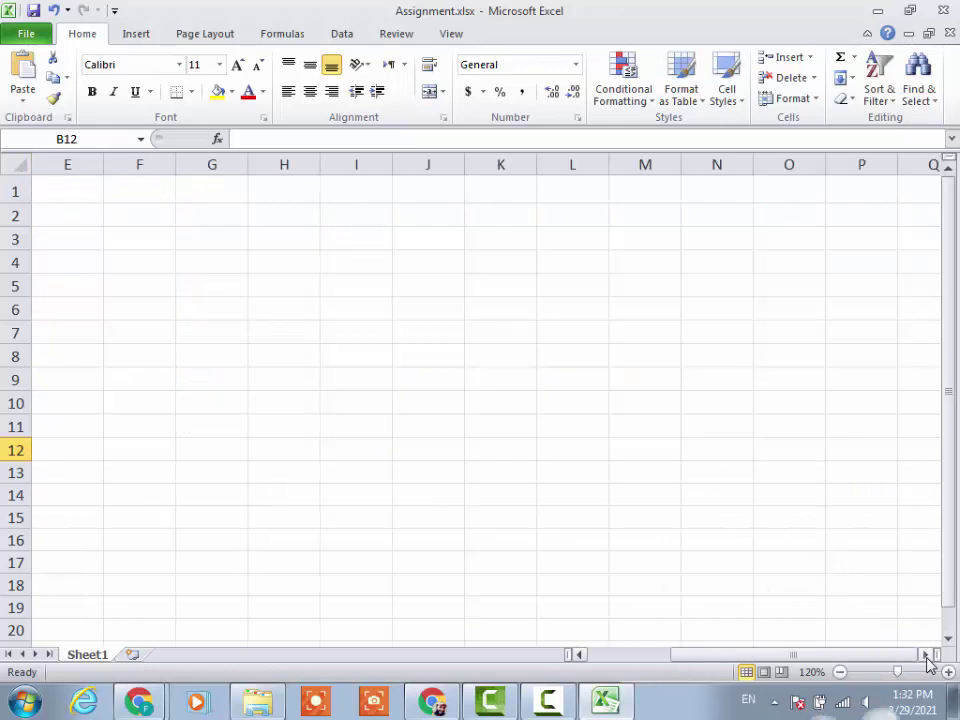
mouse_move(843, 656)
left_mouse_down()
mouse_move(834, 656)
mouse_move(841, 660)
left_mouse_up()
left_click_drag(897, 672, 884, 672)
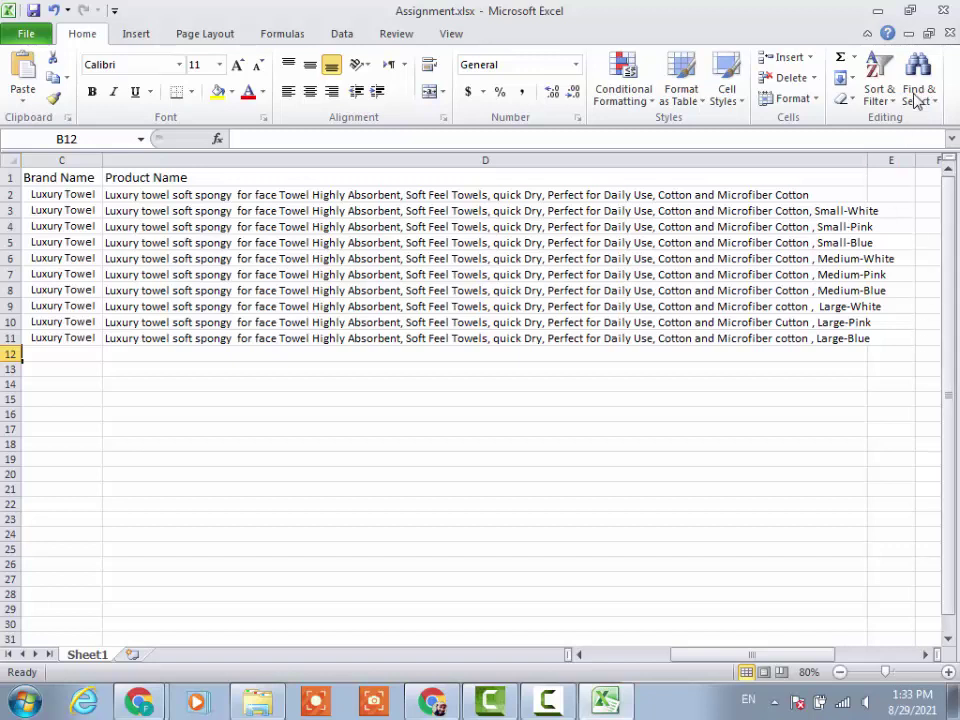
- Close the workbook, open Assignments.docx from Downloads and dismiss the list of recovered files
left_click(945, 11)
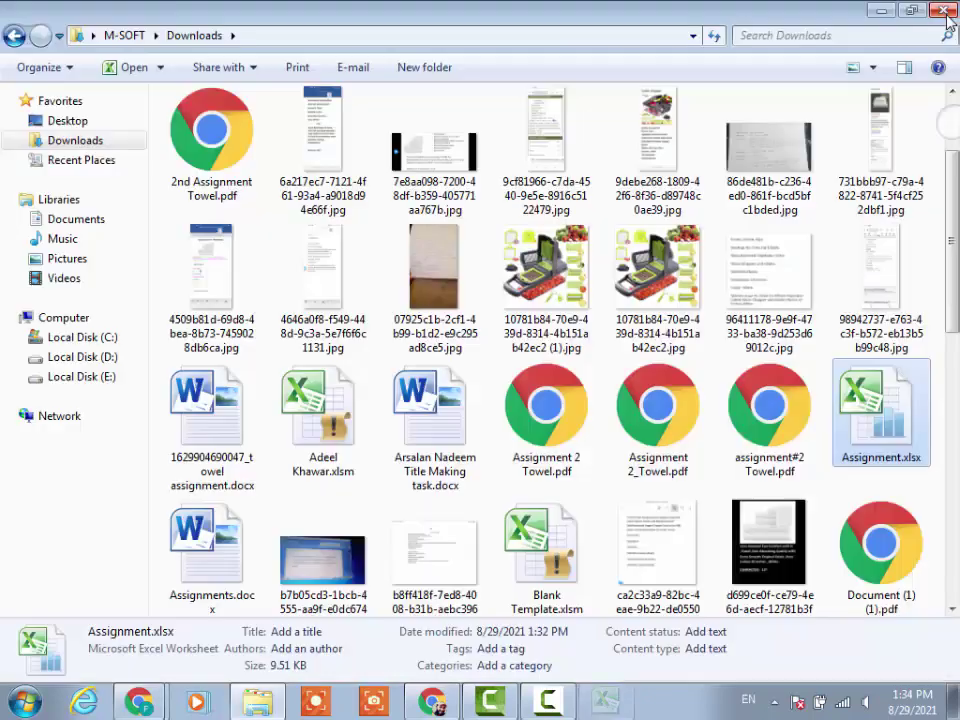
double_click(230, 550)
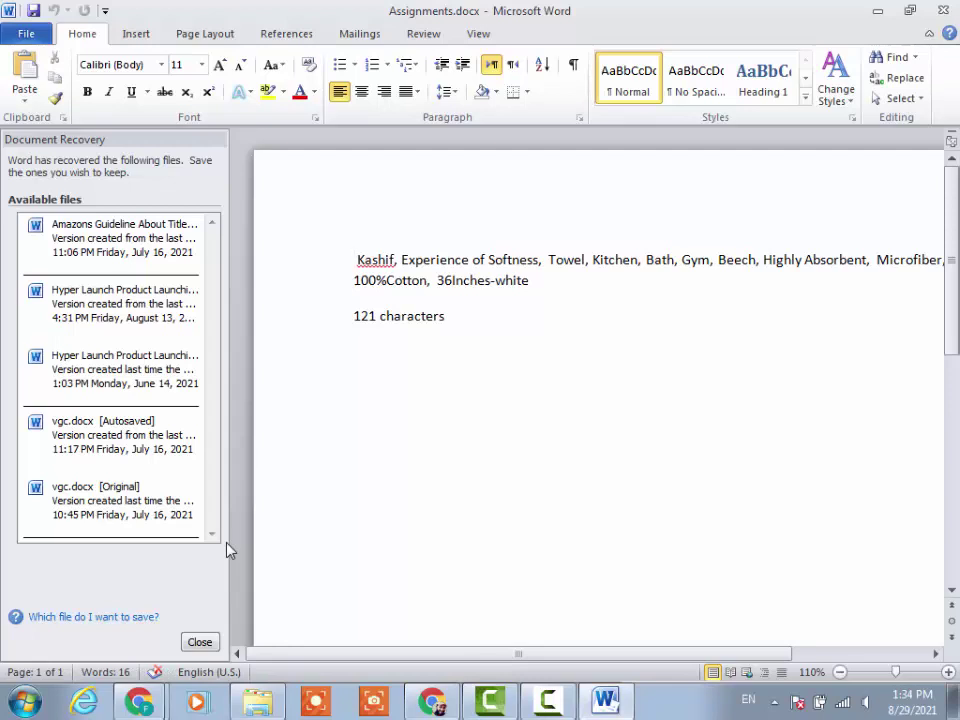
left_click(197, 641)
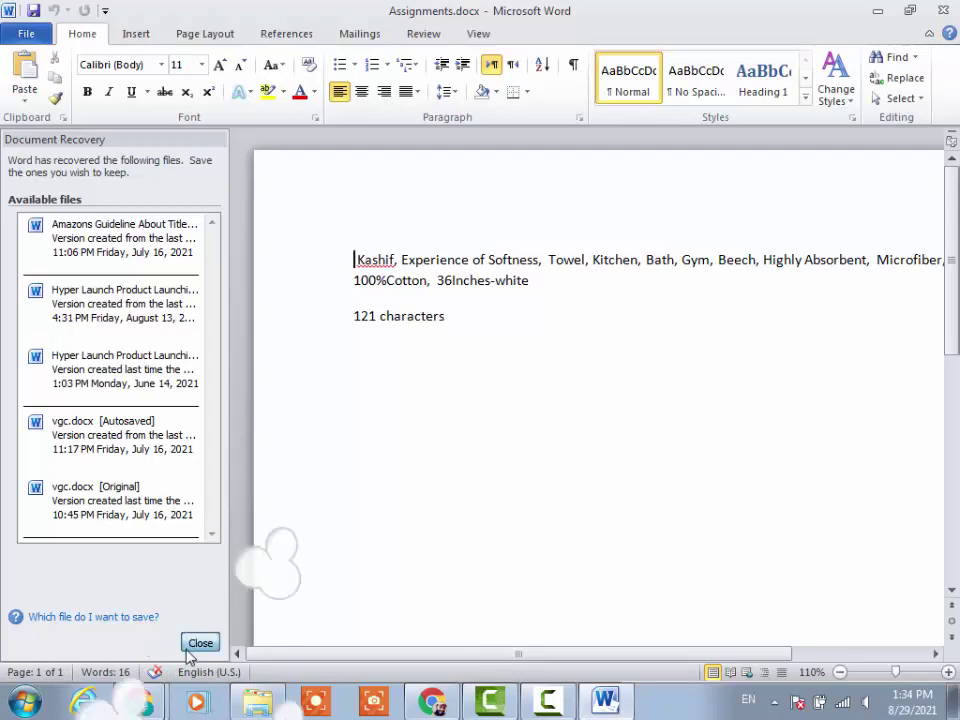
left_click(429, 240)
left_click(432, 288)
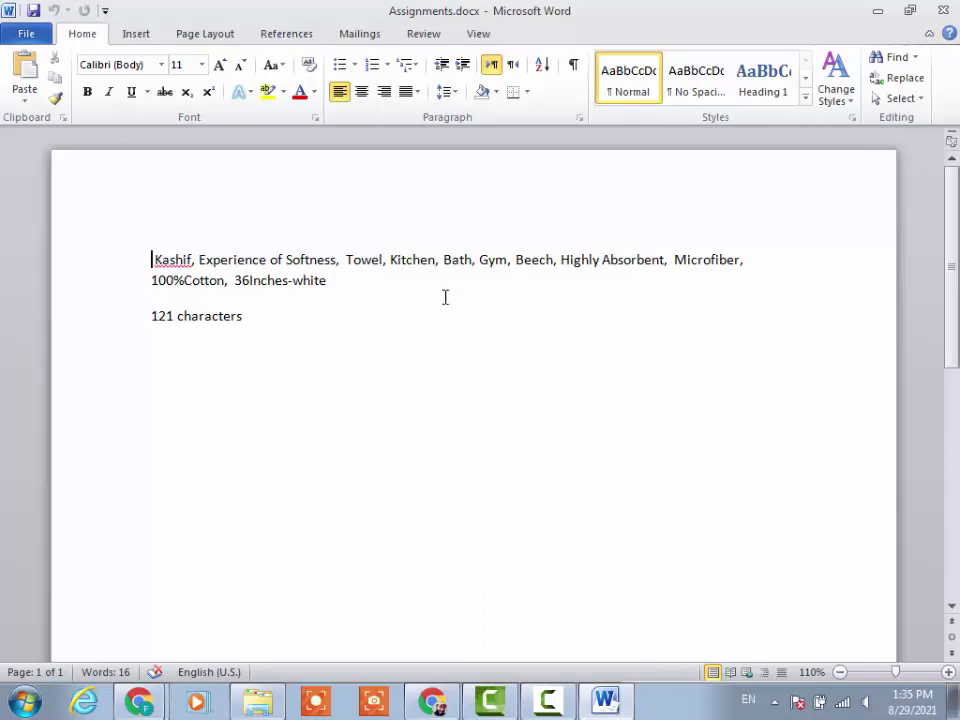
- Replace the comma between Towel and Kitchen in the title with the word "for"
left_click(391, 260)
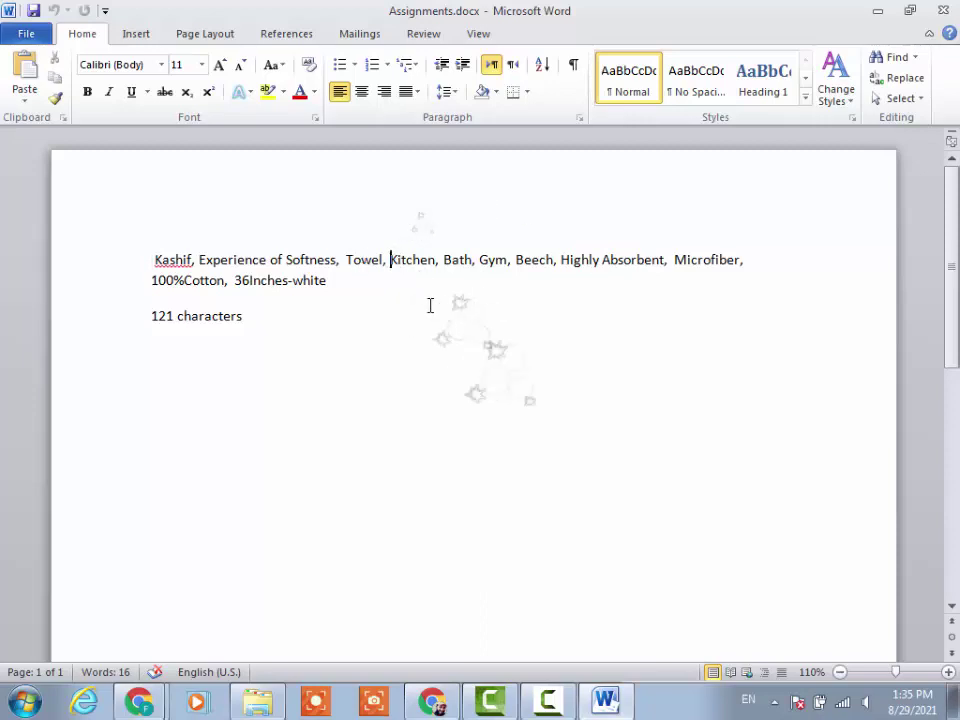
key("BackSpace")
key("BackSpace")
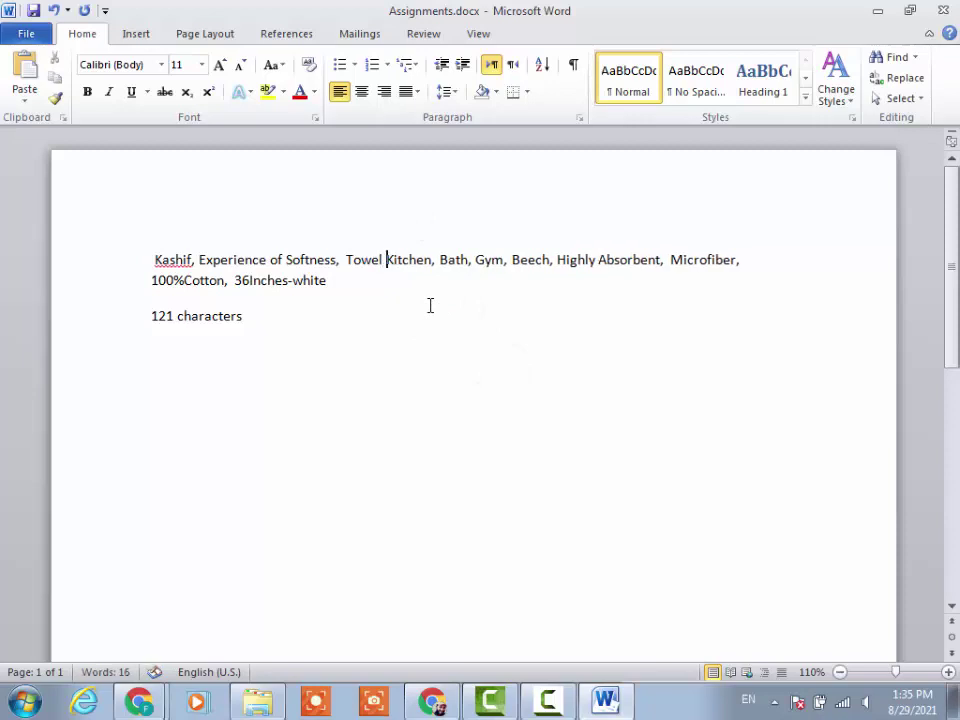
type("for")
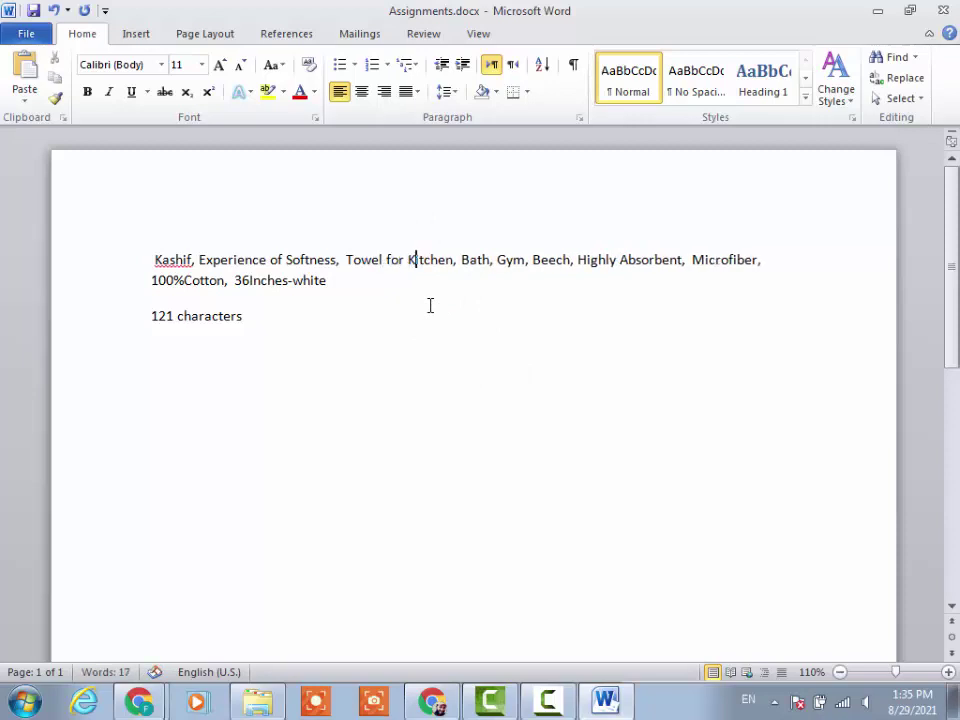
- Delete the comma after Beech in the towel title
key("Right")
key("Right")
key("Right")
key("Right")
key("Right")
key("Right")
key("Right")
key("Right")
key("Right")
key("Right")
key("Right")
key("Right")
key("Right")
key("Right")
key("Right")
key("Right")
key("Right")
key("Right")
key("Right")
key("Right")
key("Right")
key("Right")
key("Right")
key("Right")
key("Right")
key("BackSpace")
- Replace the comma between Gym and Beech with the word "and", then save Assignments.docx and return to Downloads
key("Left")
key("Left")
key("Left")
key("Left")
key("Left")
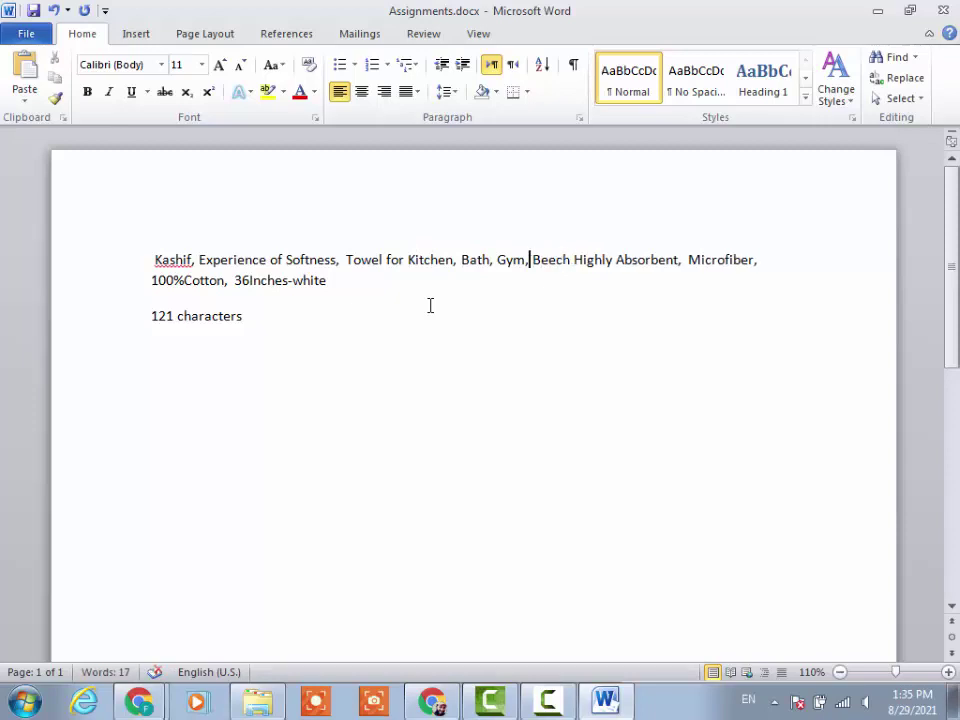
key("BackSpace")
key("BackSpace")
type("a ")
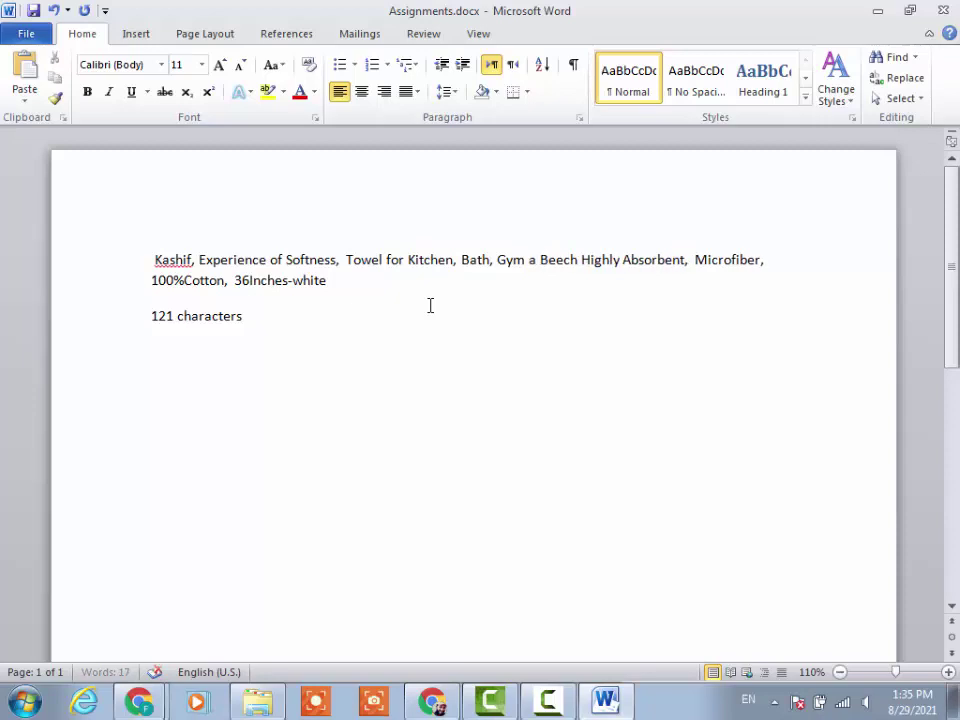
type("nd")
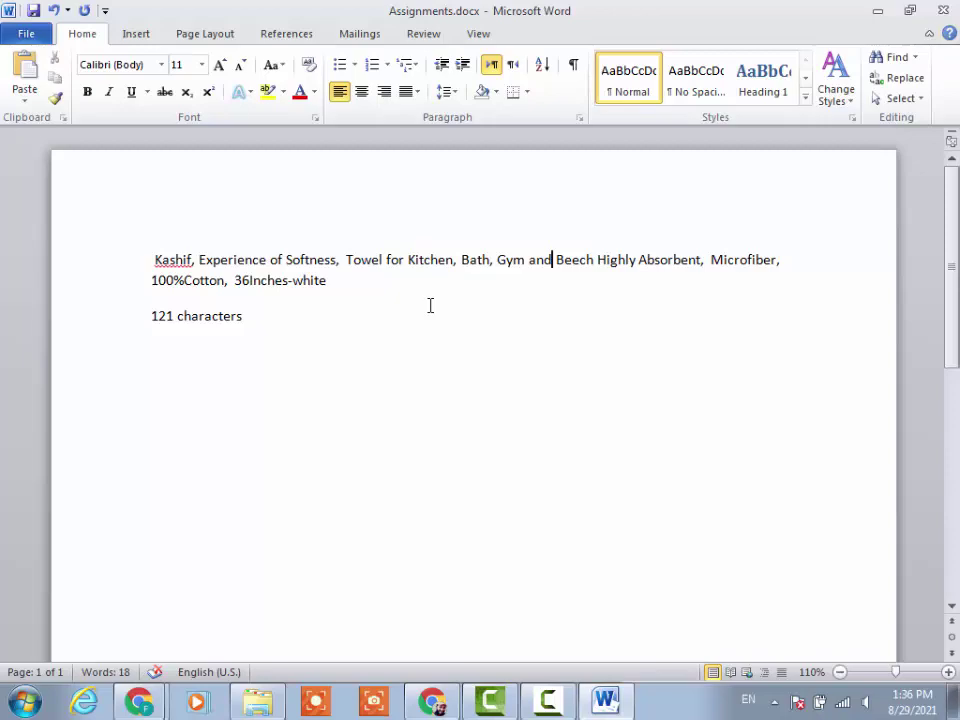
key("ctrl+s")
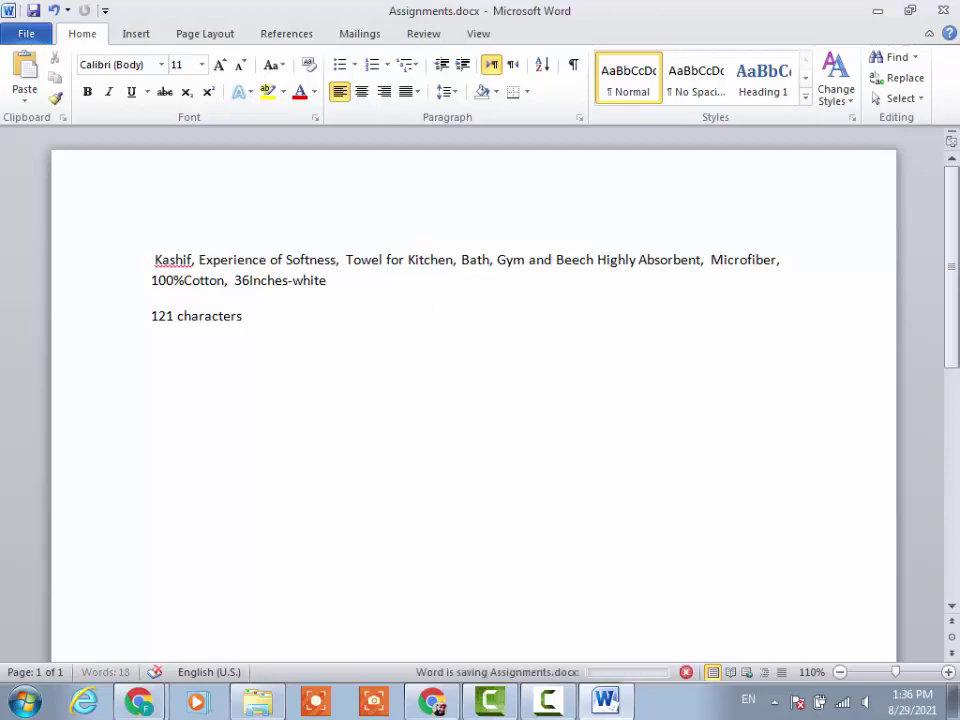
key("alt+Tab")
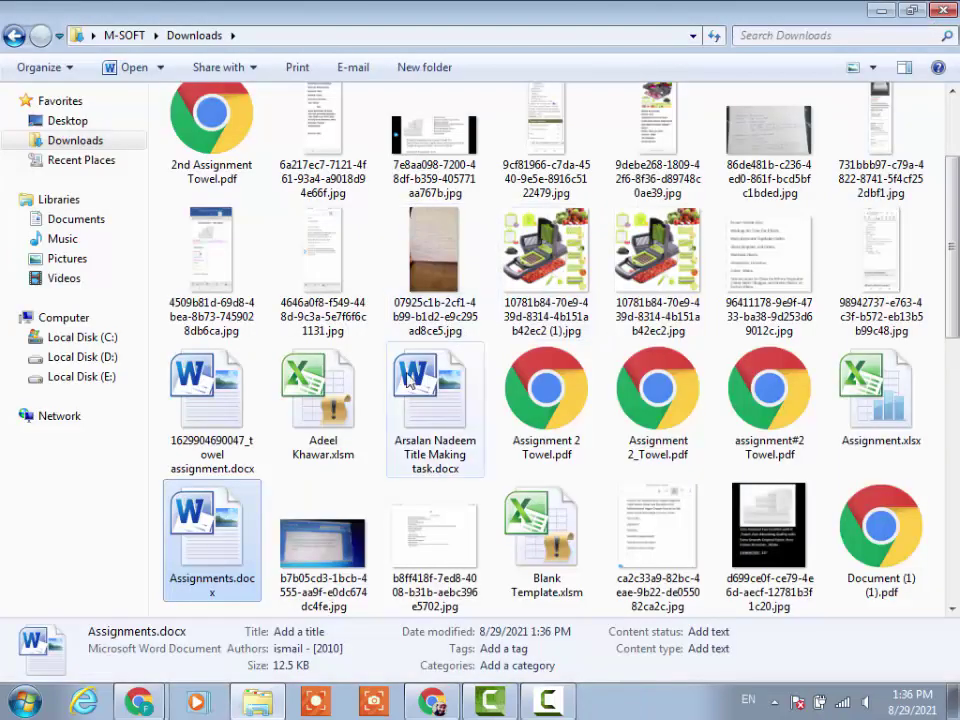
- Open b7b05cd3-1bcb-4555-aa9f-e0dc674dc4fe.jpg, enlarge and read the photographed vegetable cutter title, and close the image
double_click(322, 545)
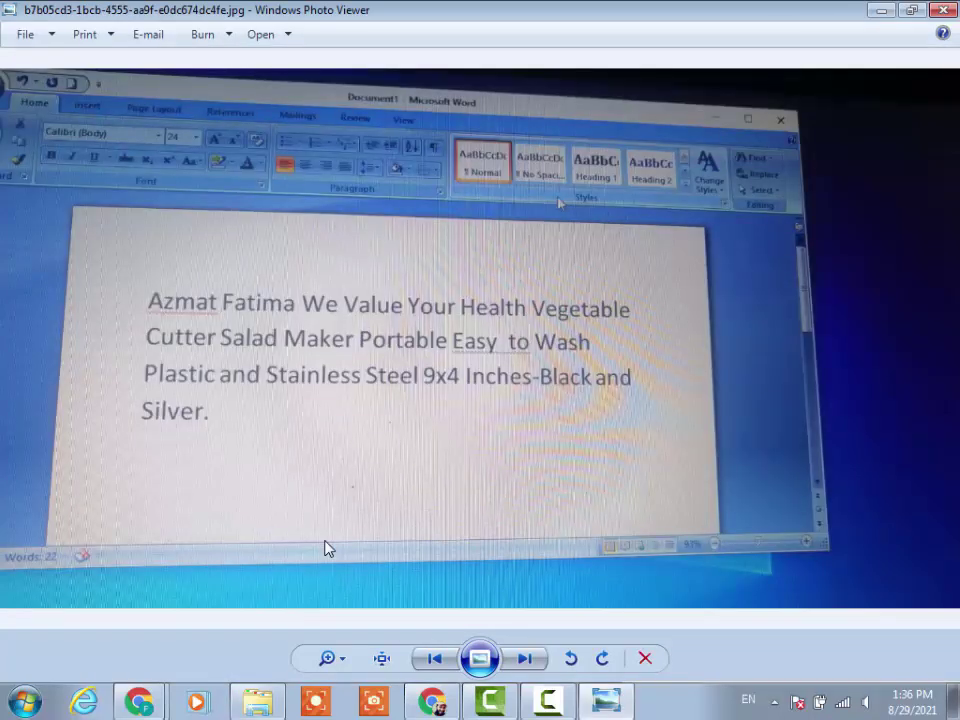
scroll(388, 259, "up", 1)
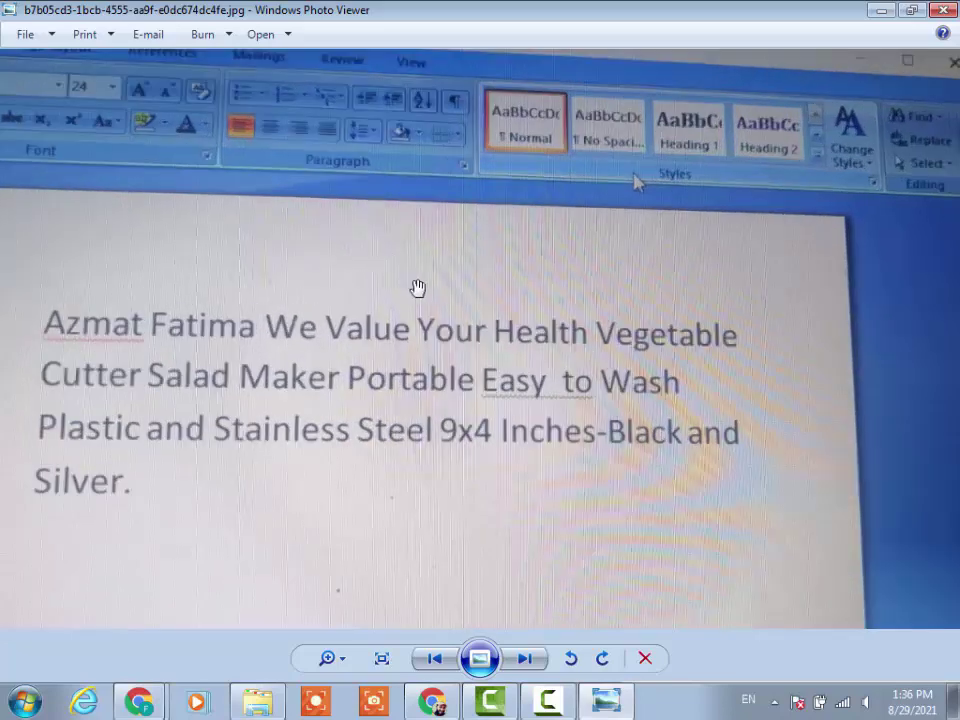
left_click_drag(418, 288, 563, 257)
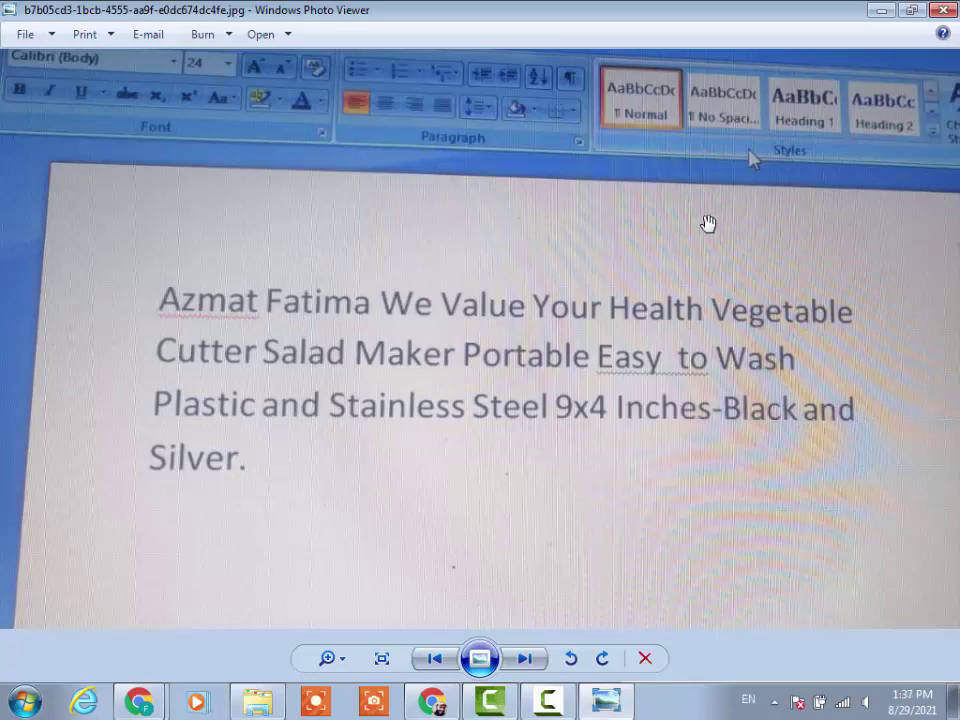
left_click(944, 11)
- Open b8ff418f-7ed8-4008-b31b-aebc396e5702.jpg, enlarge it to read the towel title breakdown and final title, and close the image
double_click(474, 537)
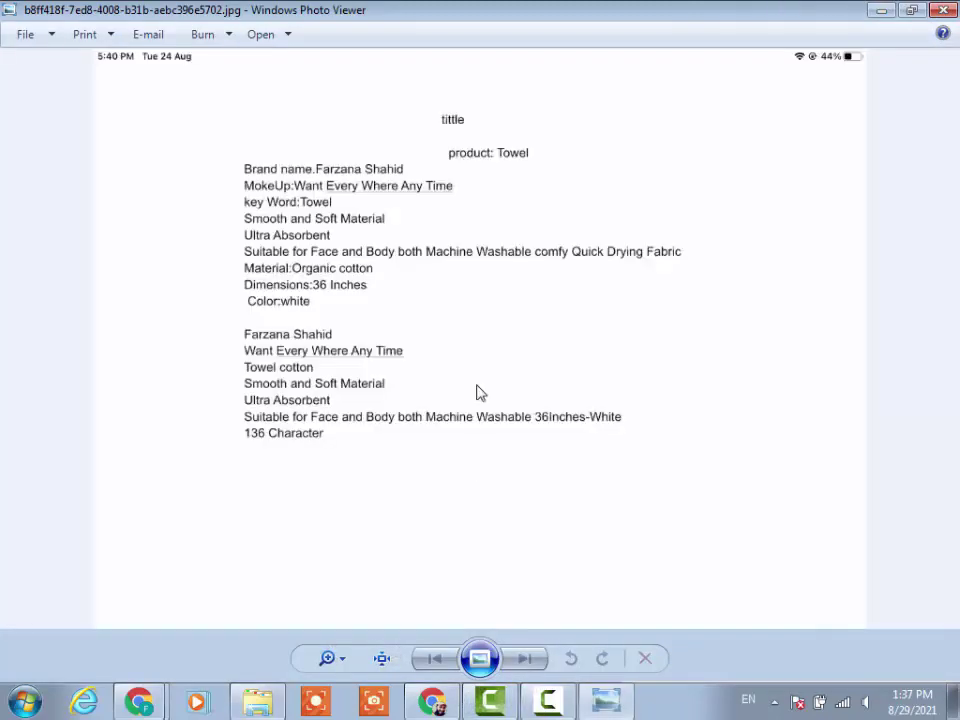
scroll(476, 392, "up", 5)
left_click_drag(574, 377, 770, 559)
scroll(767, 550, "down", 2)
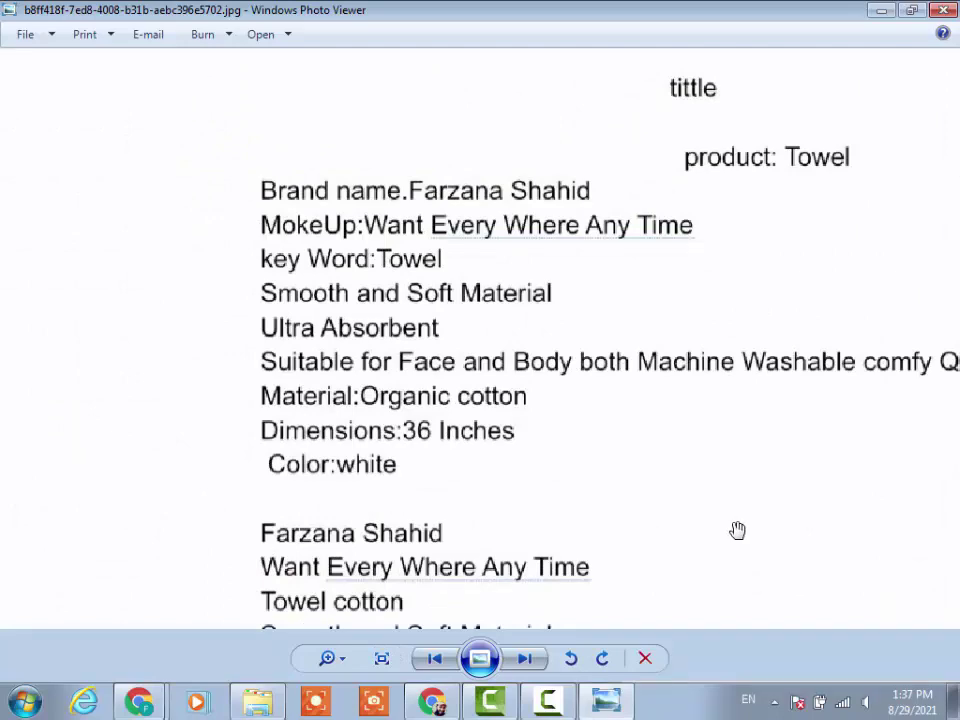
left_click_drag(737, 530, 651, 308)
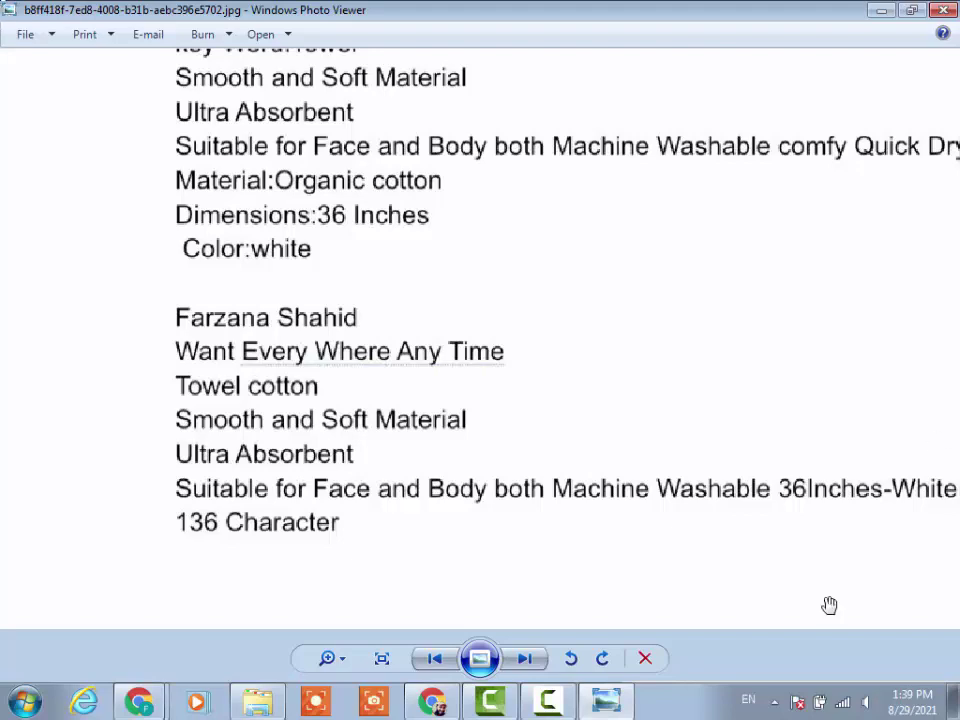
left_click(943, 10)
- Open Blank Template.xlsm from Downloads, enable editing and review the Seller SKU and Product Name columns
double_click(558, 527)
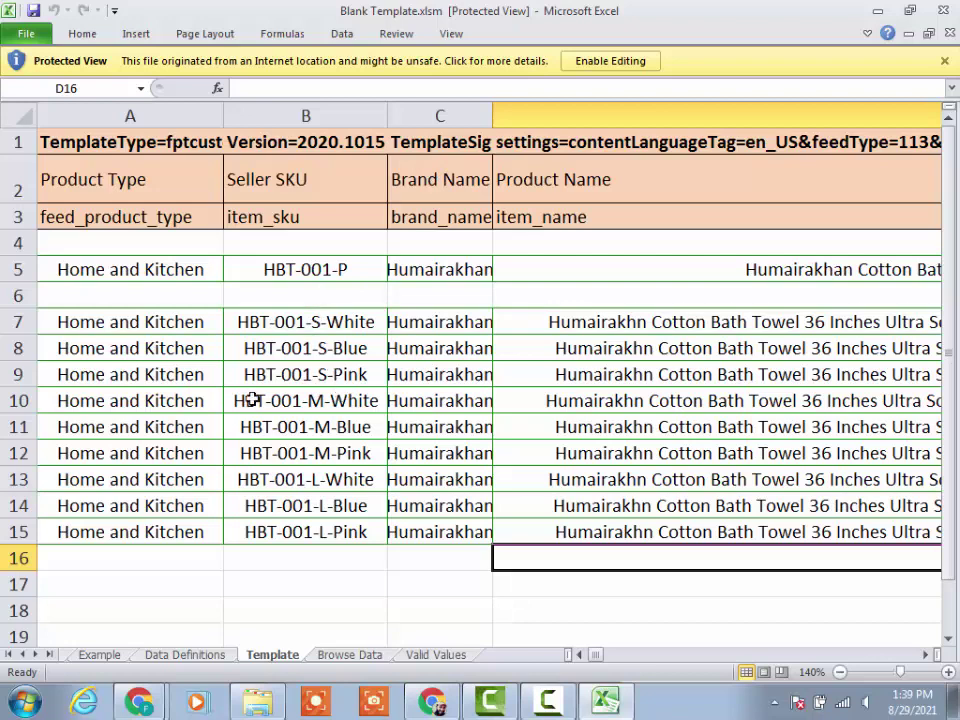
left_click(565, 68)
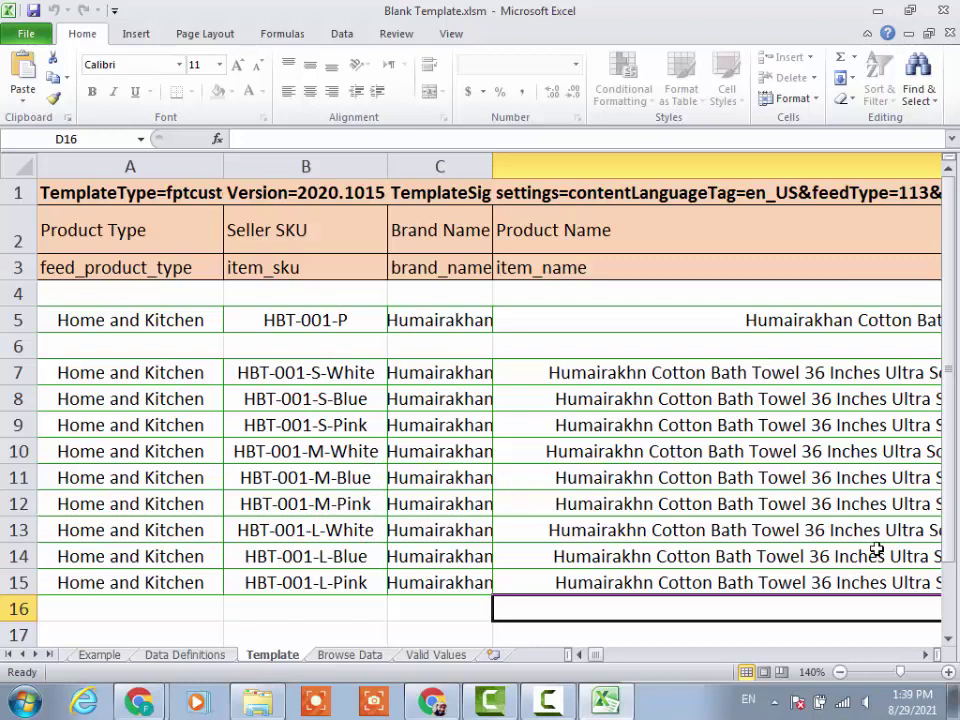
left_click(924, 655)
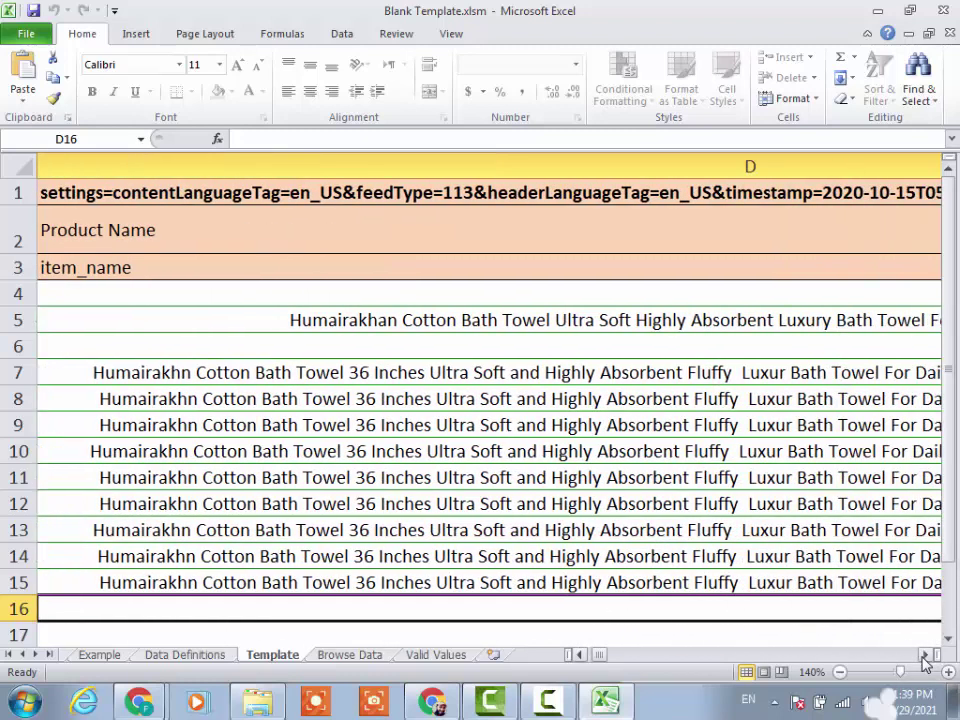
left_click(924, 655)
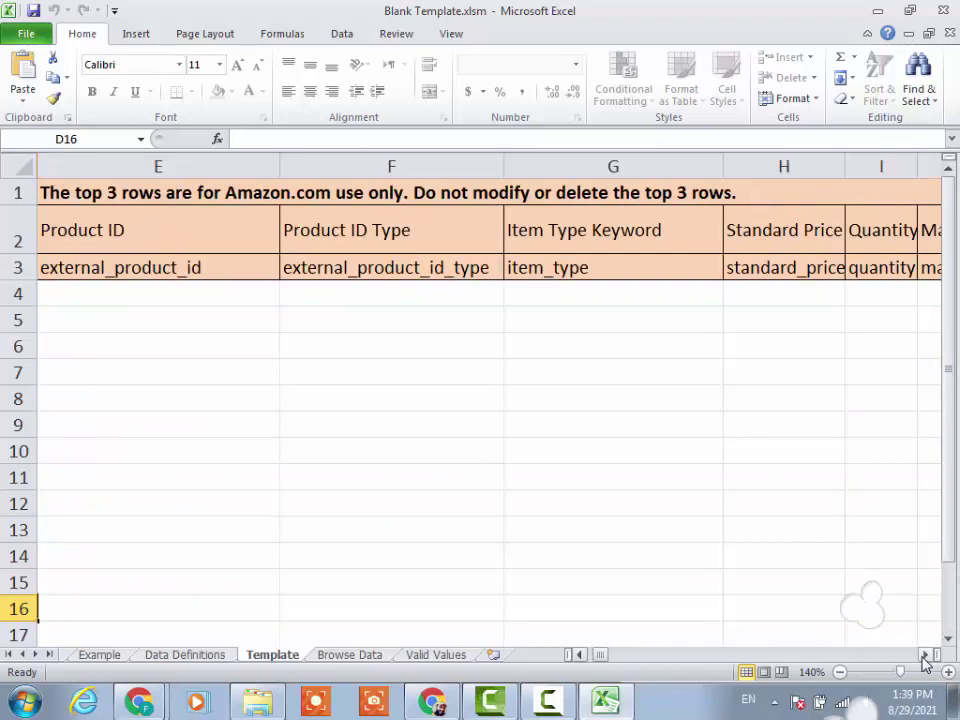
left_click(579, 654)
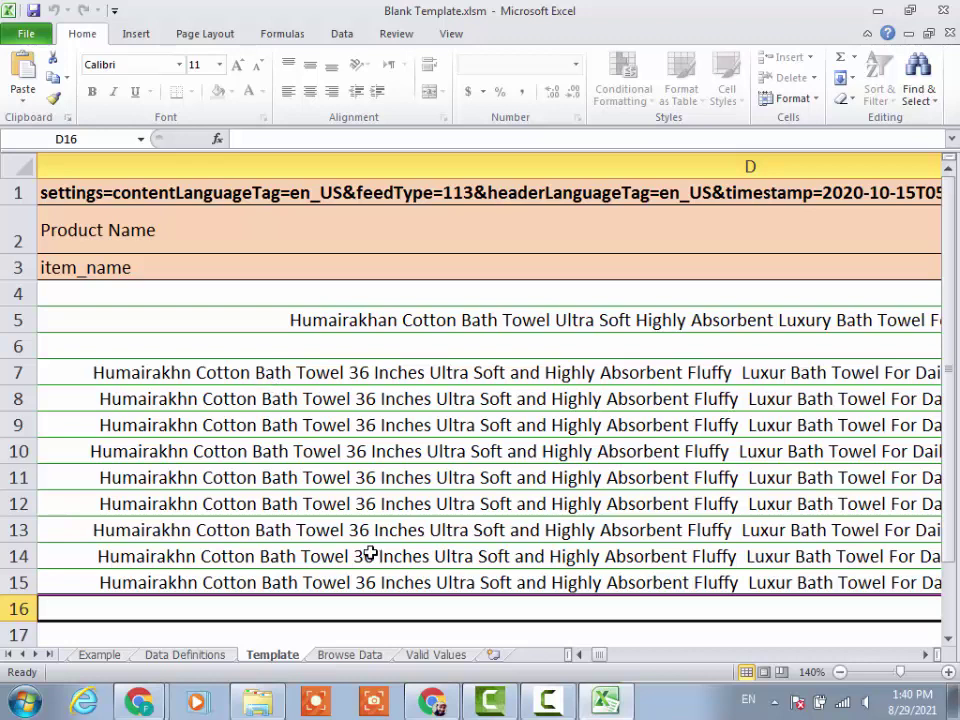
- Set the sheet's zoom to 90%, examine the full Product Name titles in column D and close the workbook
left_click_drag(600, 663, 600, 662)
left_click(885, 673)
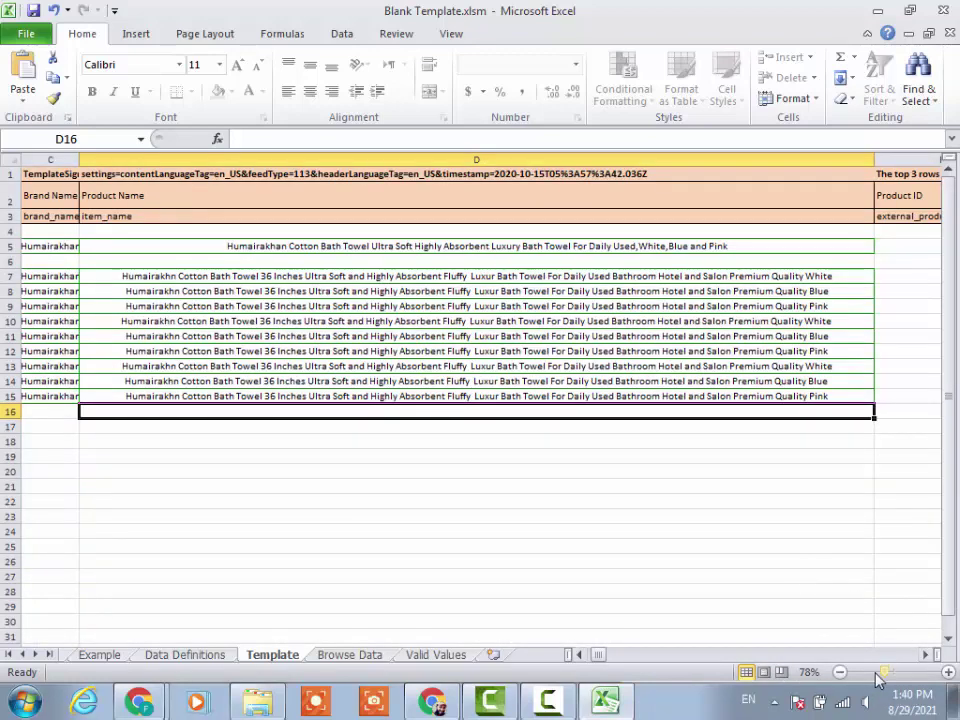
left_click(950, 673)
left_click(950, 673)
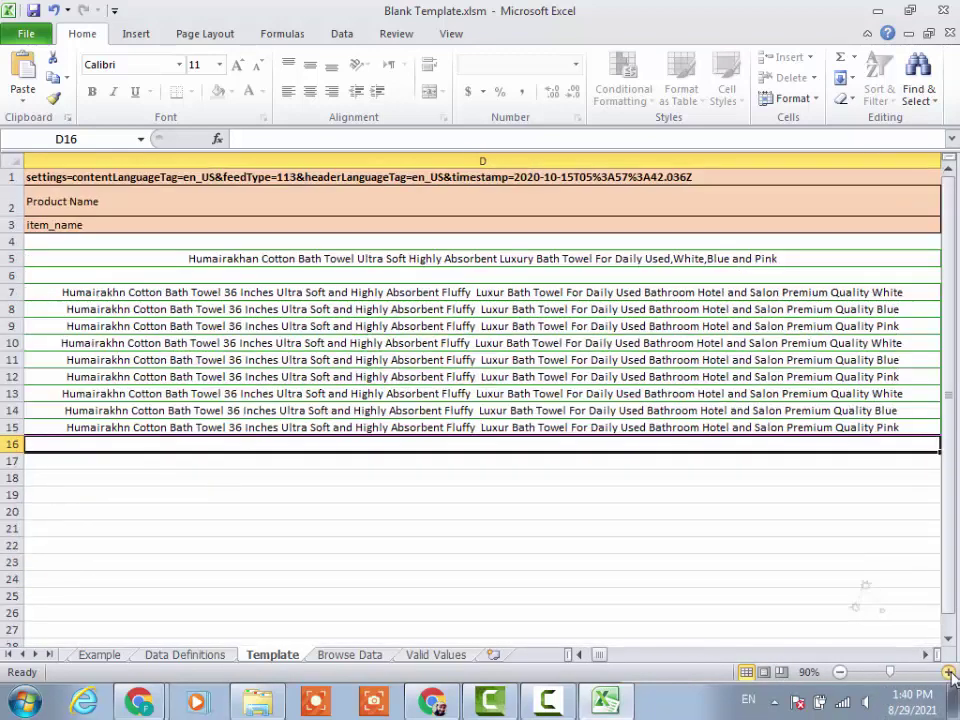
left_click(950, 673)
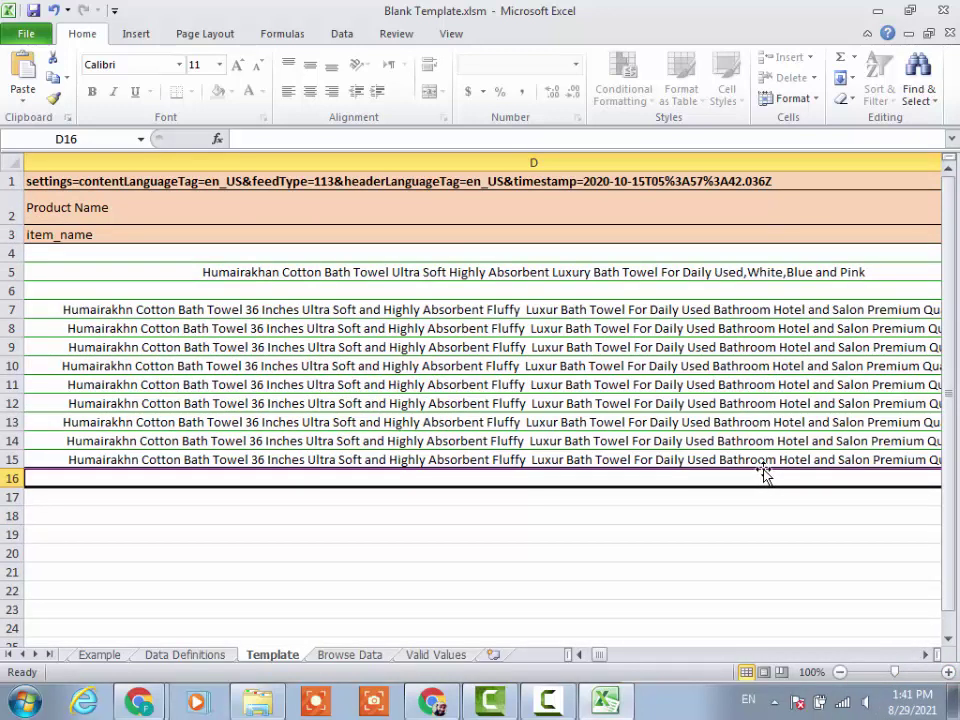
left_click(925, 655)
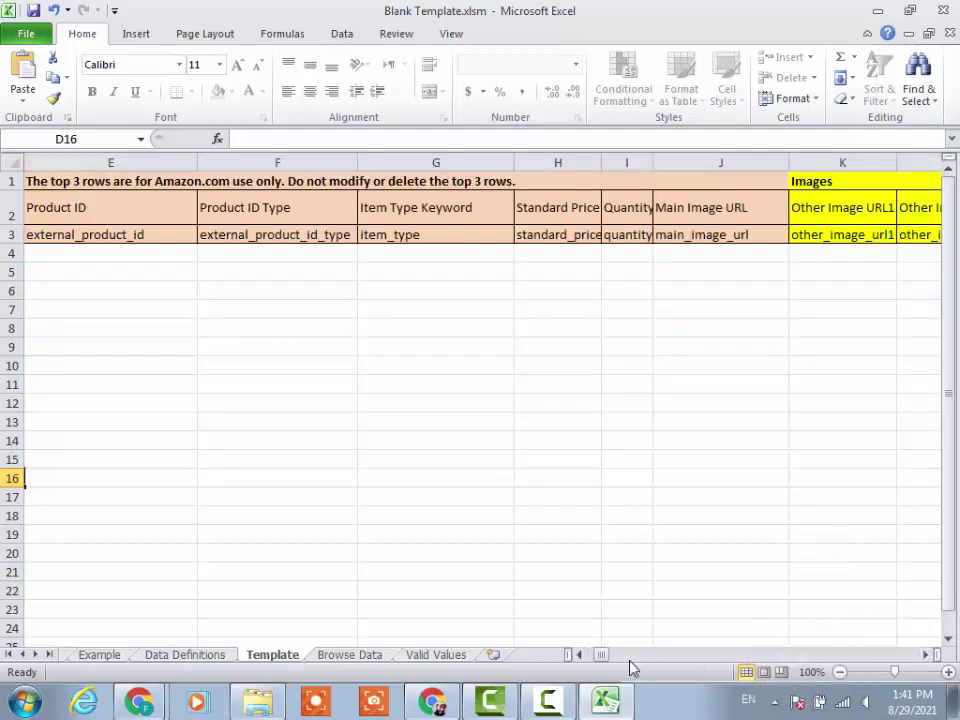
left_click(579, 655)
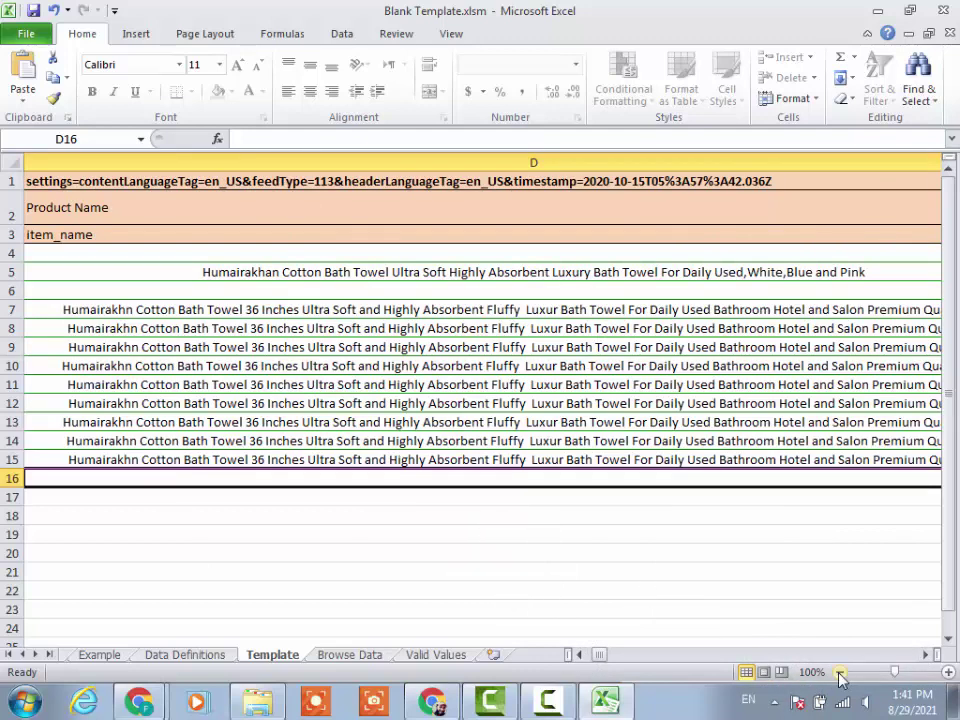
left_click(840, 672)
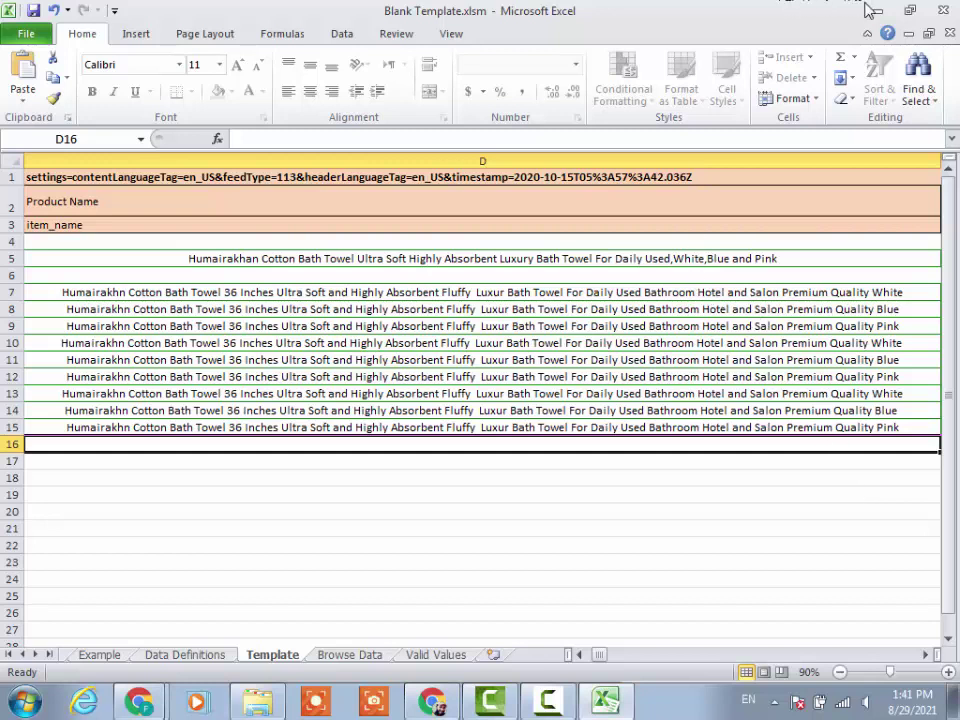
left_click(943, 13)
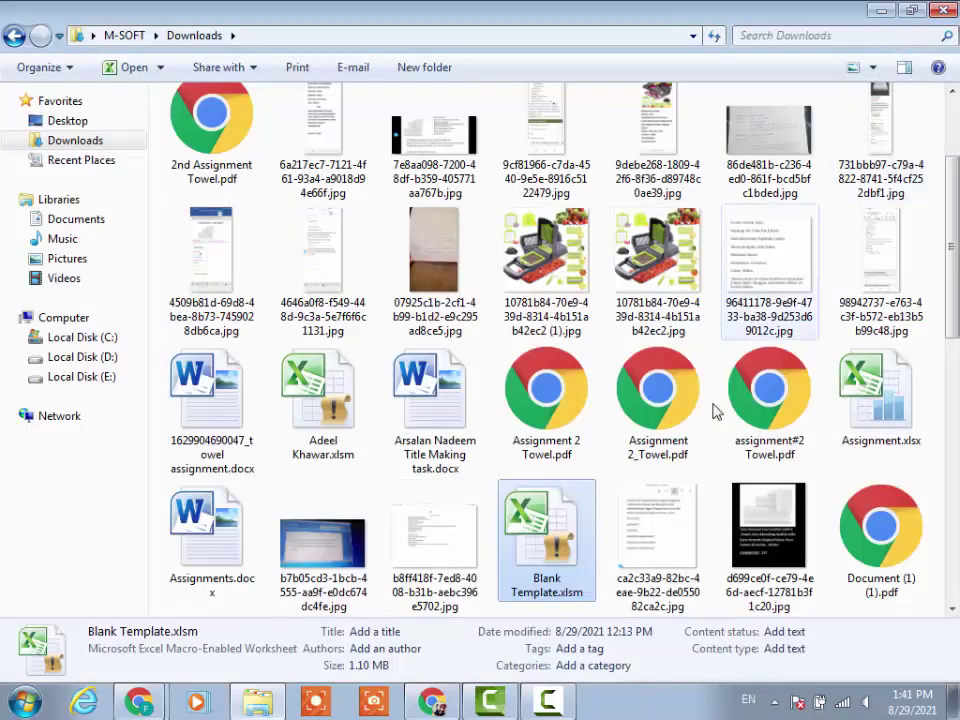
- Open ca2c33a9-82bc-4eae-9b22-de055082ca2c.jpg, review the vegetable cutter title with its parent and child SKUs, and close the image
left_click(686, 500)
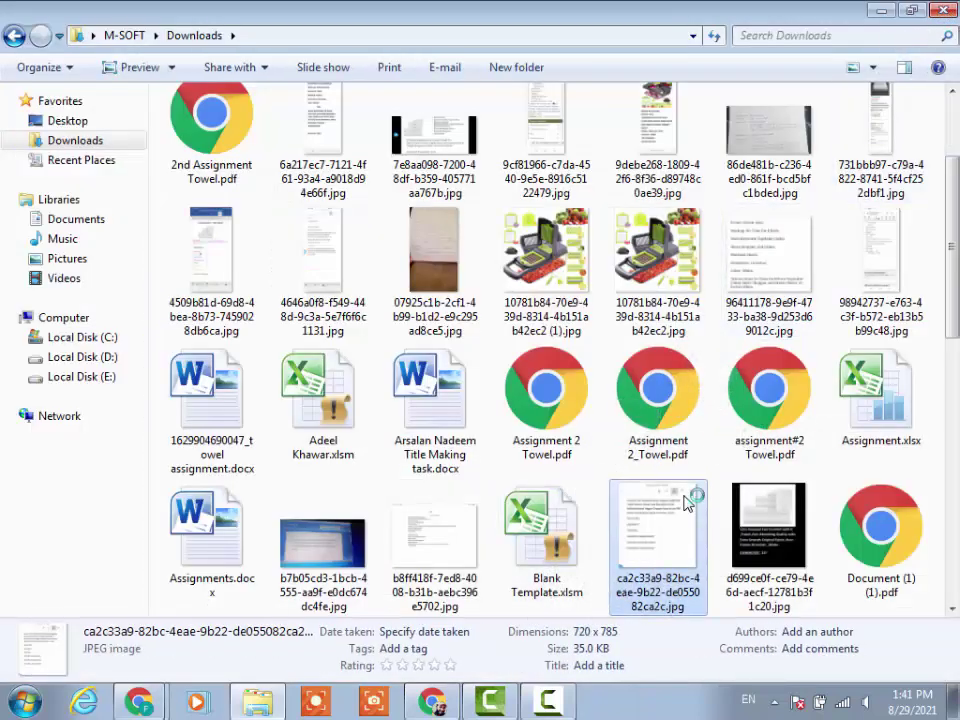
double_click(686, 503)
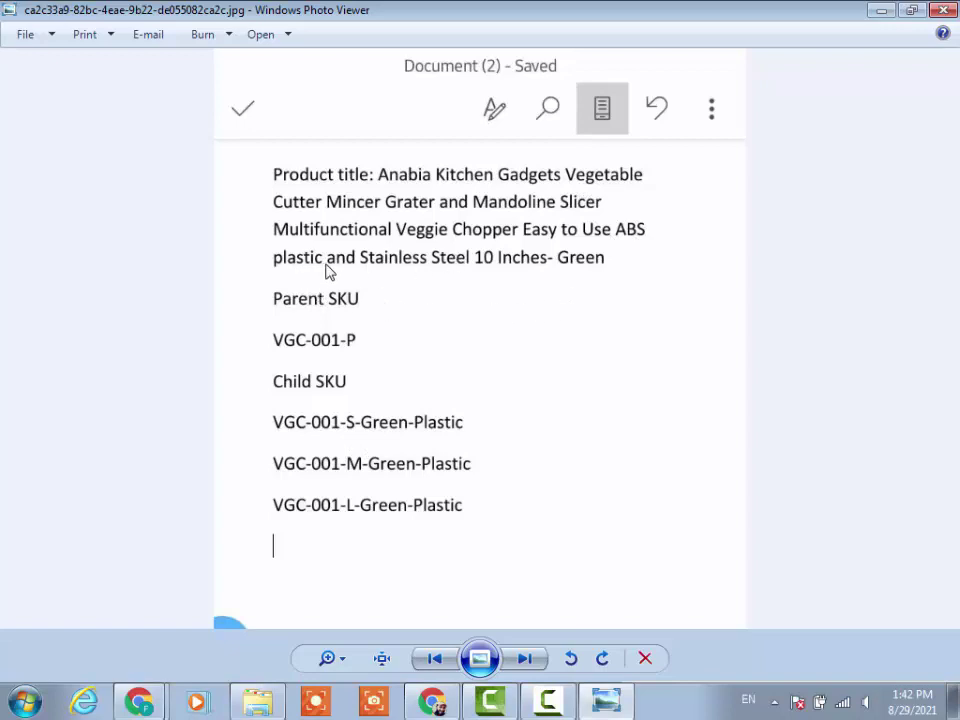
left_click(943, 10)
- Find and open the towel title image d699ce0f-ce79-4e6d-aecf-12781b3f1c20.jpg in Downloads
scroll(724, 454, "down", 5)
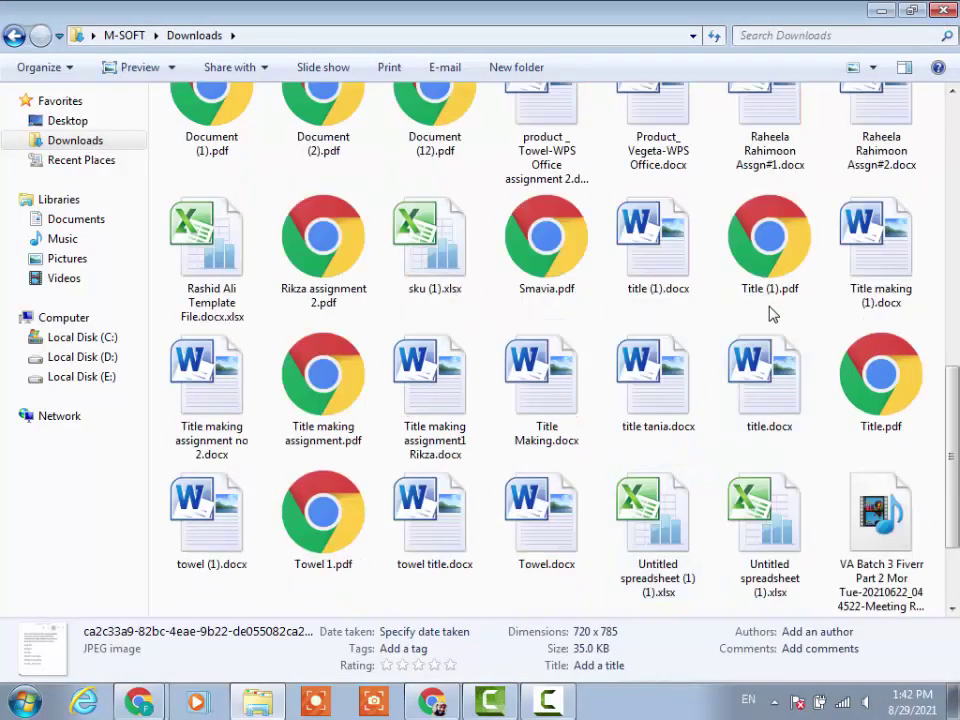
scroll(770, 318, "up", 2)
scroll(770, 318, "up", 2)
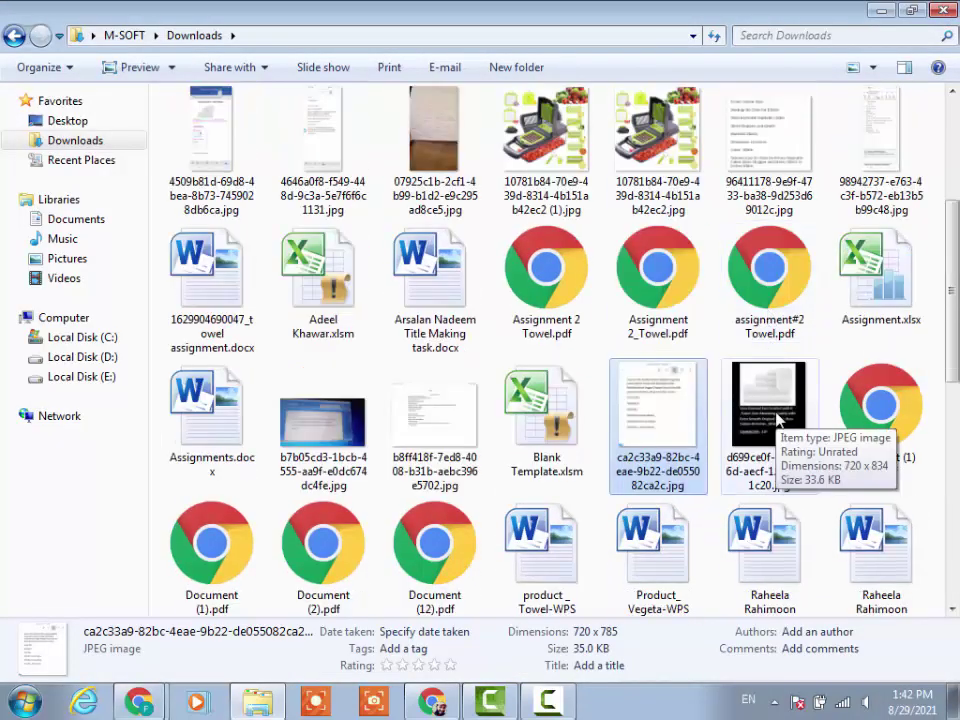
double_click(772, 412)
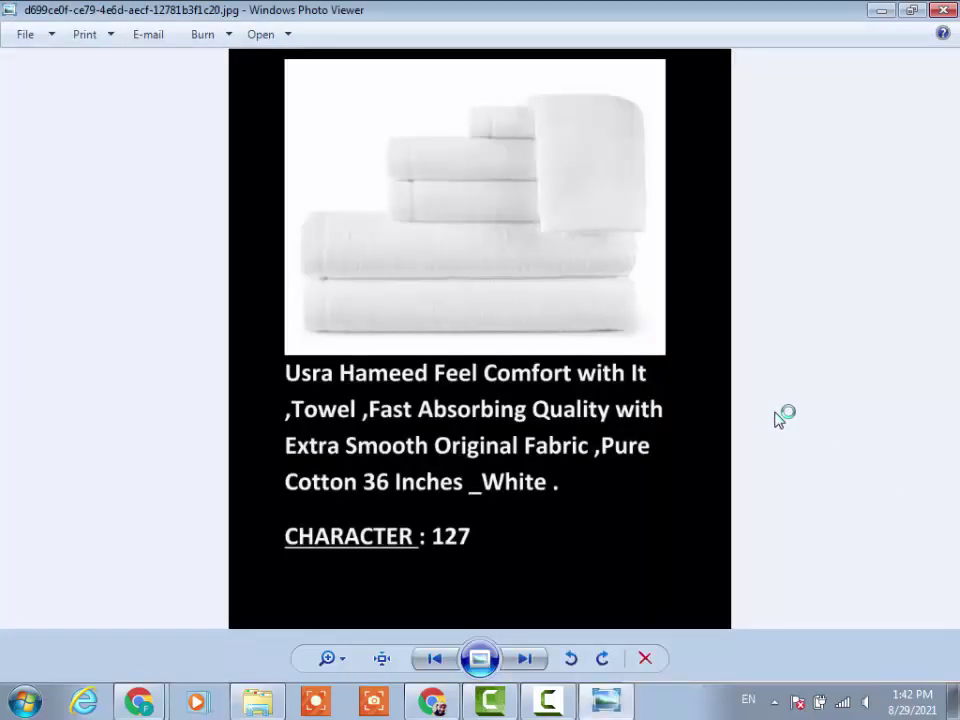